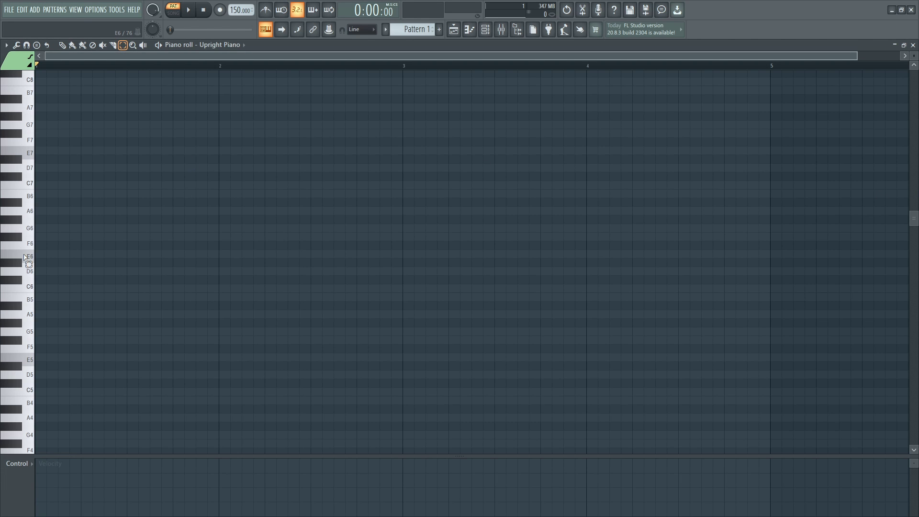
- Draw one-bar D6, F#6 and A6 notes in bar 1 to form a D major triad, and audition it
{"action": "key", "text": "p"}
{"action": "left_click", "coordinate": [43, 272]}
{"action": "left_click_drag", "start_coordinate": [42, 256], "coordinate": [43, 237]}
{"action": "left_click", "coordinate": [42, 214]}
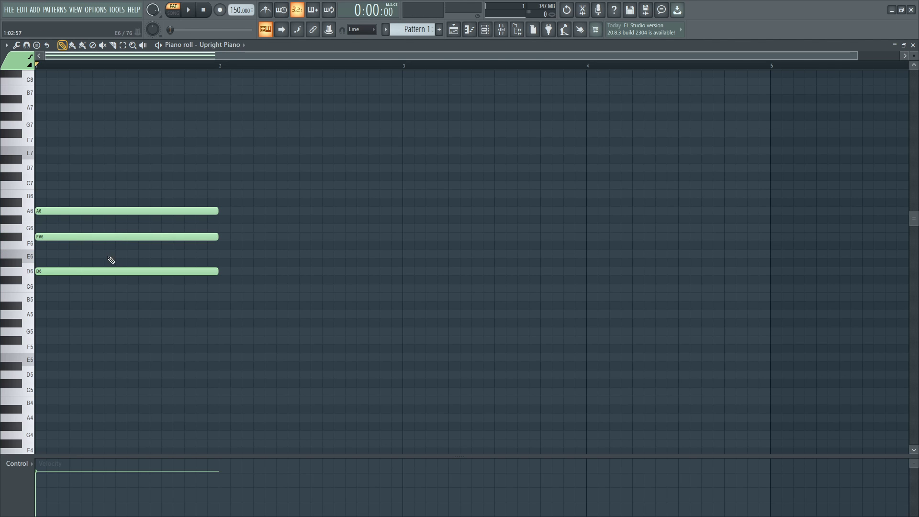
{"action": "right_click", "coordinate": [145, 252], "text": "alt"}
- Draw one-bar F#7, D7 and A6 notes in bar 2 and audition both chords
{"action": "scroll", "coordinate": [153, 323], "scroll_direction": "up", "scroll_amount": 2}
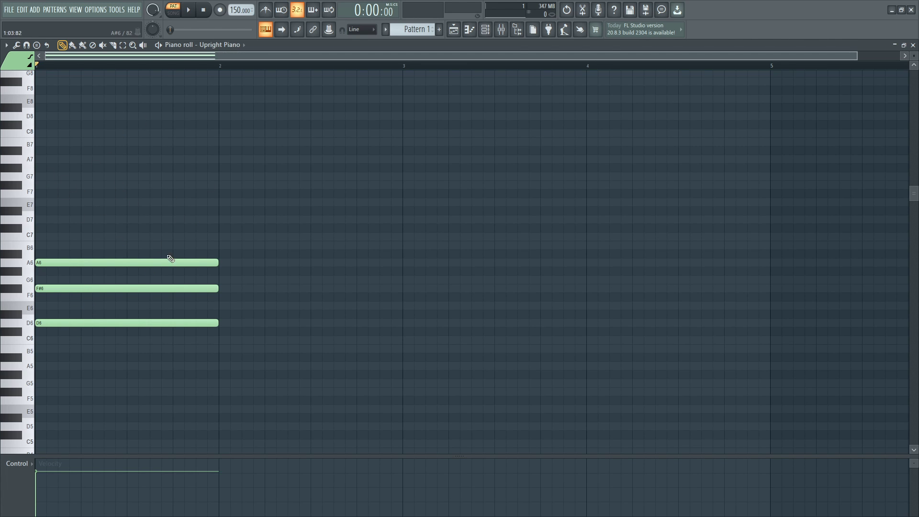
{"action": "left_click", "coordinate": [224, 186]}
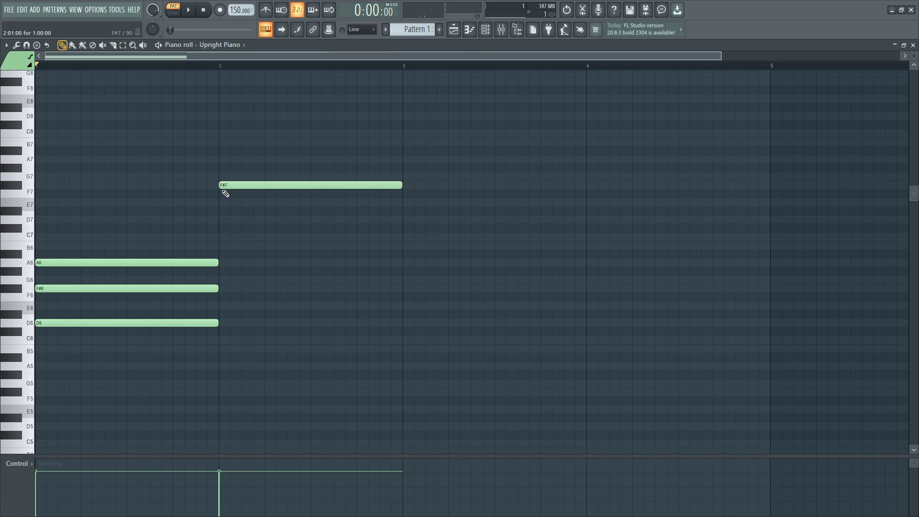
{"action": "left_click", "coordinate": [223, 220]}
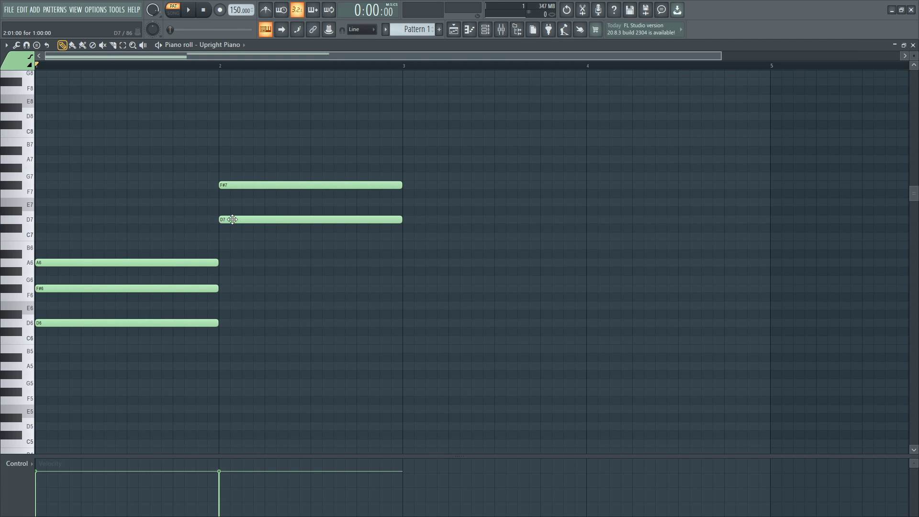
{"action": "left_click", "coordinate": [223, 263]}
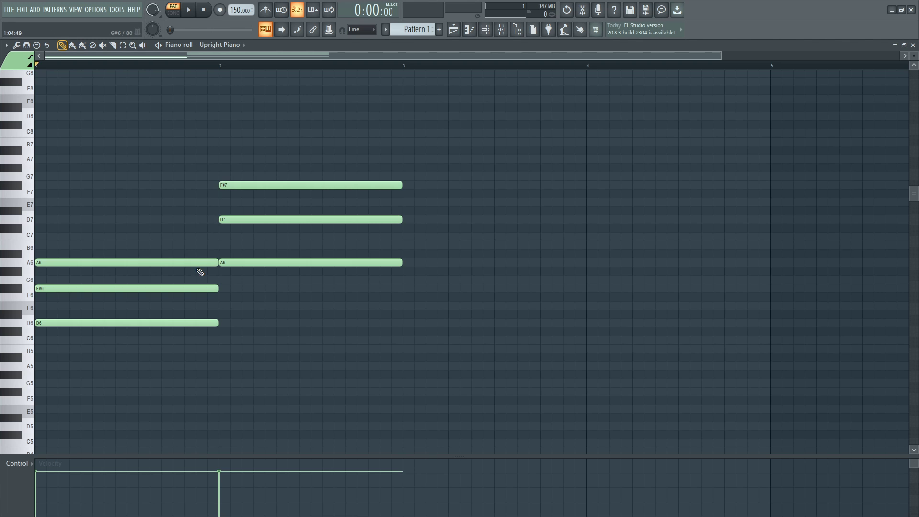
{"action": "left_click_drag", "start_coordinate": [171, 316], "coordinate": [351, 281]}
{"action": "left_click_drag", "start_coordinate": [139, 318], "coordinate": [140, 318]}
- Move the bar 2 chord down one octave to A5, D6 and F#6, and audition it against bar 1
{"action": "left_click_drag", "start_coordinate": [312, 146], "coordinate": [322, 309]}
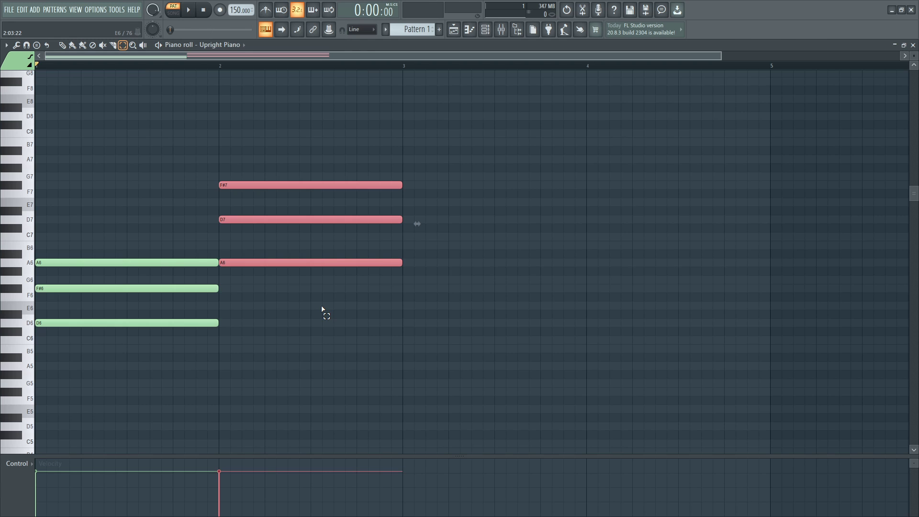
{"action": "key", "text": "ctrl+Down"}
{"action": "left_click_drag", "start_coordinate": [154, 309], "coordinate": [310, 314]}
{"action": "left_click", "coordinate": [290, 218]}
{"action": "right_click", "coordinate": [289, 219]}
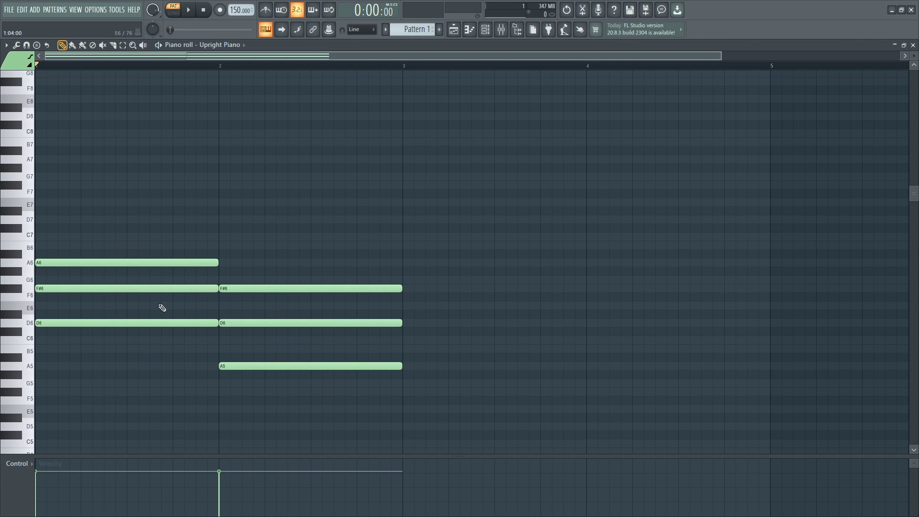
{"action": "left_click_drag", "start_coordinate": [121, 296], "coordinate": [399, 315]}
{"action": "mouse_move", "coordinate": [256, 314]}
{"action": "left_mouse_down"}
{"action": "mouse_move", "coordinate": [127, 303]}
{"action": "mouse_move", "coordinate": [277, 321]}
{"action": "left_mouse_up"}
- Remove D6 from the bar 2 chord and add one-bar D8 and F#7 notes above it
{"action": "right_click", "coordinate": [245, 324]}
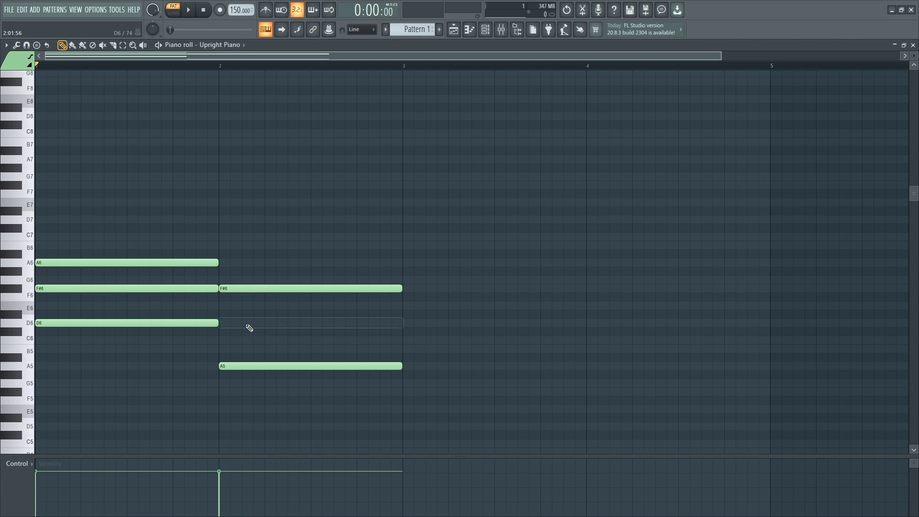
{"action": "left_click", "coordinate": [220, 118]}
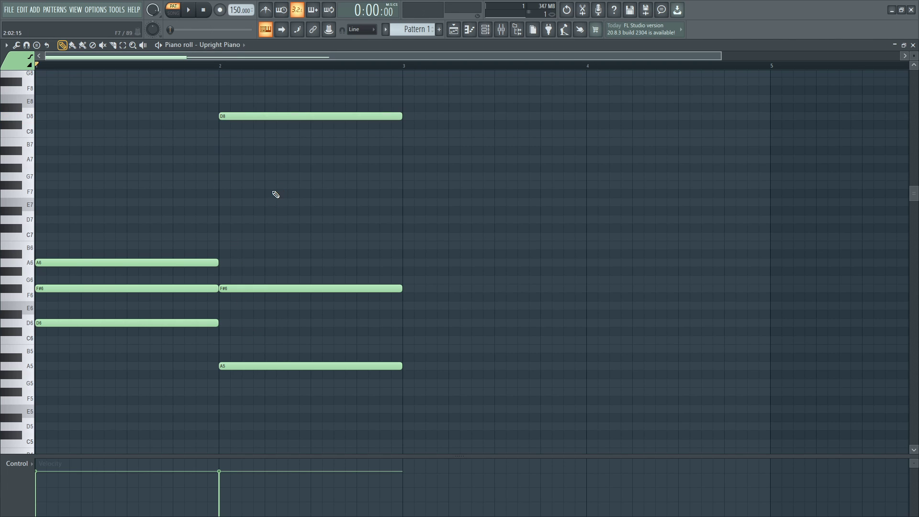
{"action": "left_click", "coordinate": [239, 289]}
{"action": "mouse_move", "coordinate": [220, 206]}
{"action": "left_mouse_down"}
{"action": "mouse_move", "coordinate": [250, 202]}
{"action": "mouse_move", "coordinate": [248, 224]}
{"action": "mouse_move", "coordinate": [247, 185]}
{"action": "left_mouse_up"}
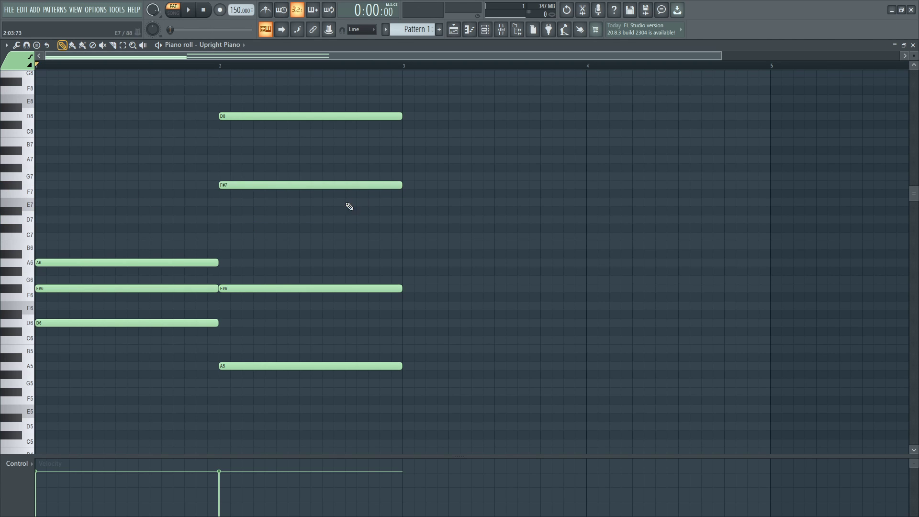
- Audition the spread bar 2 chord and the close triad in bar 1 to compare how they sound
{"action": "right_click", "coordinate": [306, 253], "text": "alt"}
{"action": "right_click", "coordinate": [306, 253], "text": "alt"}
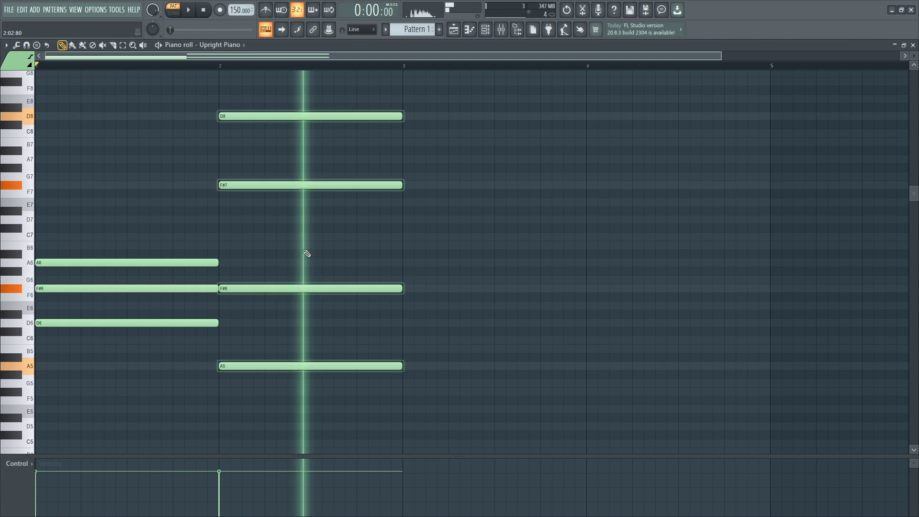
{"action": "right_click", "coordinate": [105, 311], "text": "alt"}
{"action": "right_click", "coordinate": [104, 312], "text": "alt"}
{"action": "right_click", "coordinate": [342, 276], "text": "alt"}
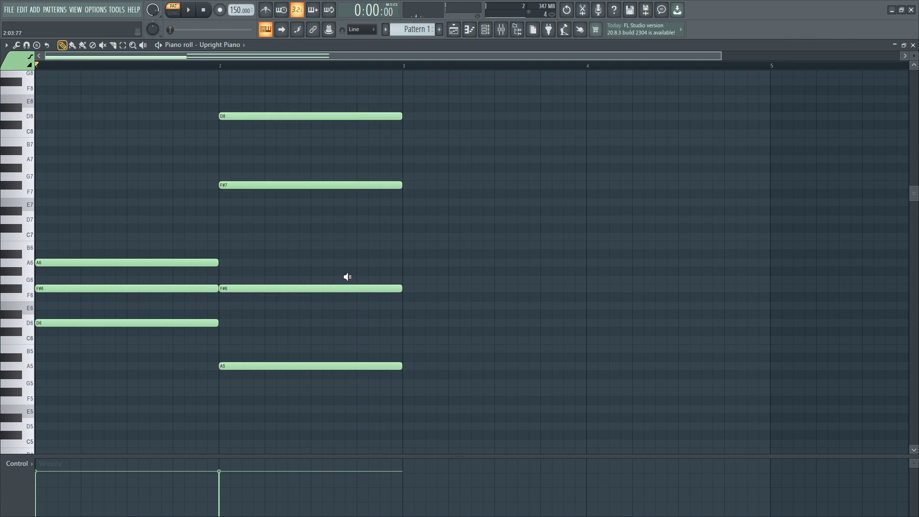
{"action": "right_click", "coordinate": [351, 279], "text": "alt"}
{"action": "right_click", "coordinate": [348, 283], "text": "alt"}
- Add one-bar D5 and D7 notes to the bar 2 chord, auditioning both chords
{"action": "scroll", "coordinate": [139, 286], "scroll_direction": "down", "scroll_amount": 1}
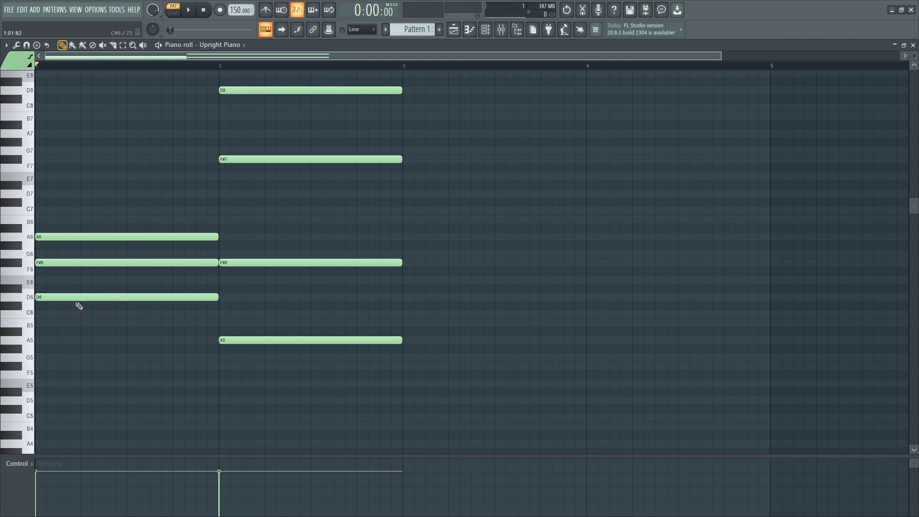
{"action": "left_click", "coordinate": [223, 406]}
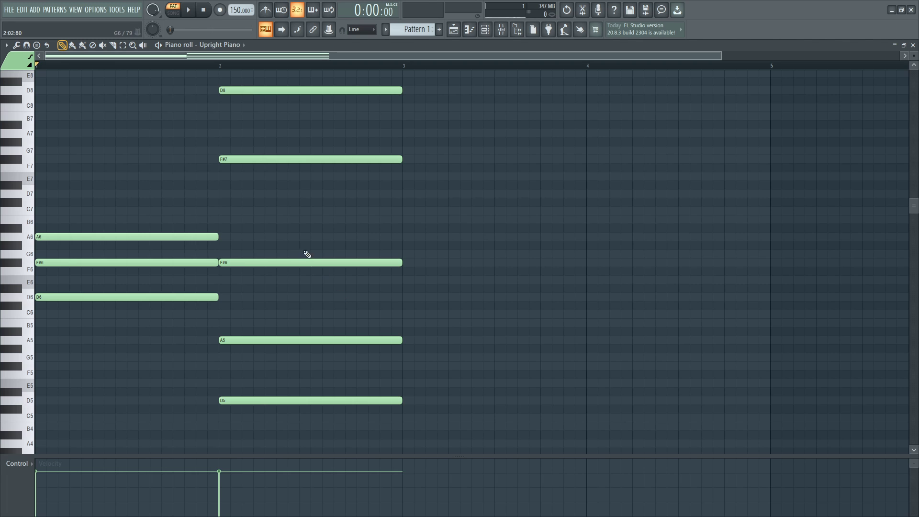
{"action": "left_click_drag", "start_coordinate": [307, 248], "coordinate": [306, 247]}
{"action": "left_click_drag", "start_coordinate": [144, 259], "coordinate": [144, 258]}
{"action": "left_click", "coordinate": [221, 195]}
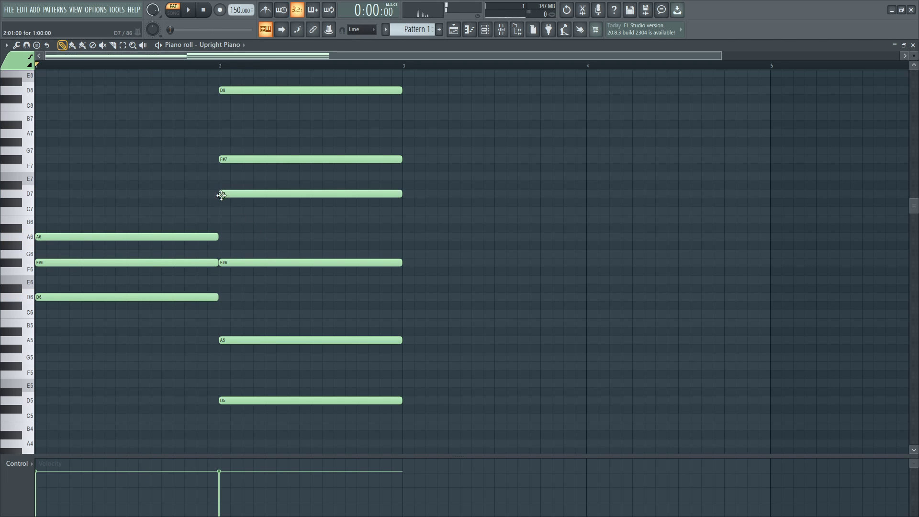
{"action": "left_click_drag", "start_coordinate": [309, 241], "coordinate": [311, 243]}
- Delete the bar 1 triad and all the bar 2 notes to clear the pattern
{"action": "right_click", "coordinate": [215, 238]}
{"action": "right_click", "coordinate": [156, 262]}
{"action": "right_click", "coordinate": [158, 297]}
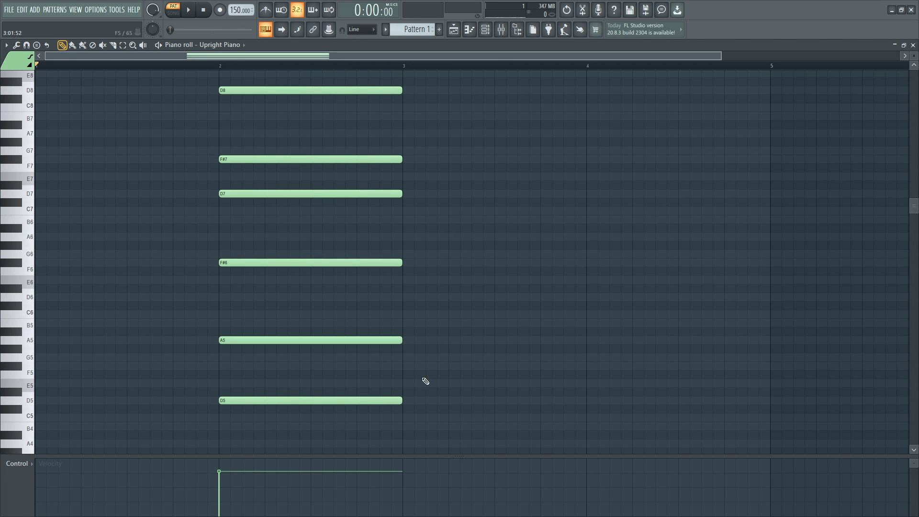
{"action": "scroll", "coordinate": [289, 283], "scroll_direction": "up", "scroll_amount": 1}
{"action": "scroll", "coordinate": [268, 291], "scroll_direction": "down", "scroll_amount": 1}
{"action": "key", "text": "Delete"}
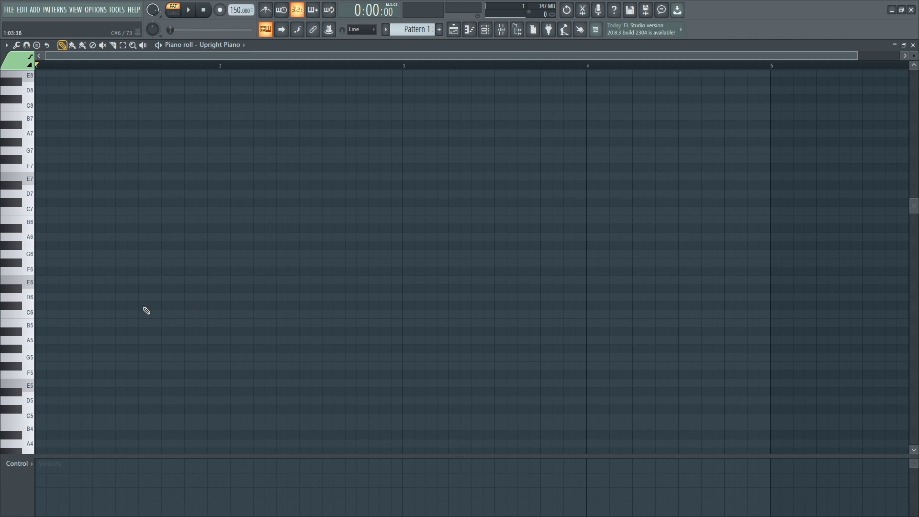
- Draw one-bar root notes G6, E6, B6 and A6 in bars 1 to 4 respectively
{"action": "left_click", "coordinate": [40, 255]}
{"action": "left_click", "coordinate": [223, 280]}
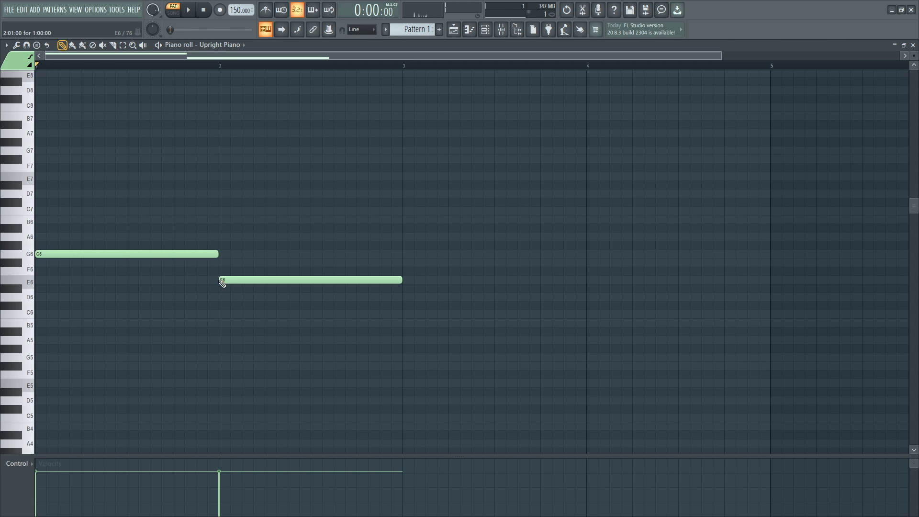
{"action": "left_click", "coordinate": [406, 212]}
{"action": "right_click", "coordinate": [478, 210]}
{"action": "left_click", "coordinate": [407, 220]}
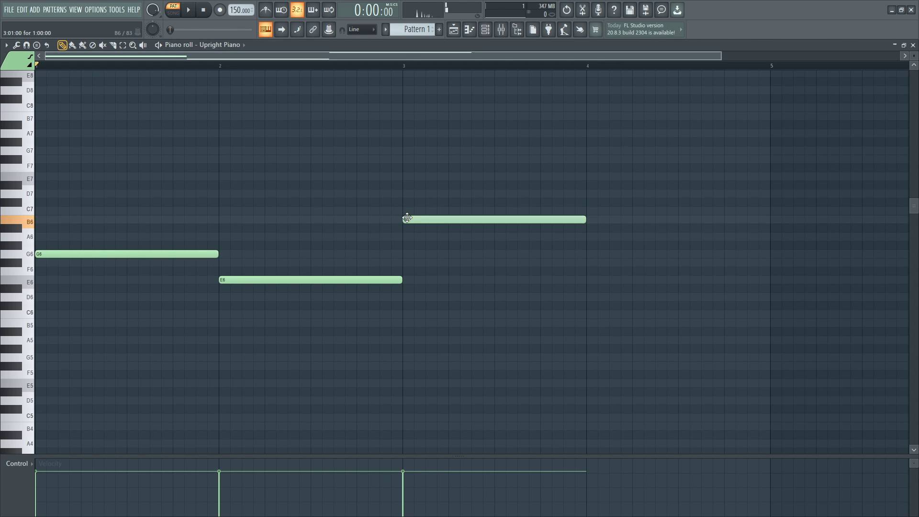
{"action": "left_click", "coordinate": [590, 237]}
- Add one-bar notes above the roots: B6 in bar 1, G6 in bar 2, D7 in bar 3 and C7 in bar 4
{"action": "scroll", "coordinate": [109, 256], "scroll_direction": "up", "scroll_amount": 1}
{"action": "left_click", "coordinate": [38, 245]}
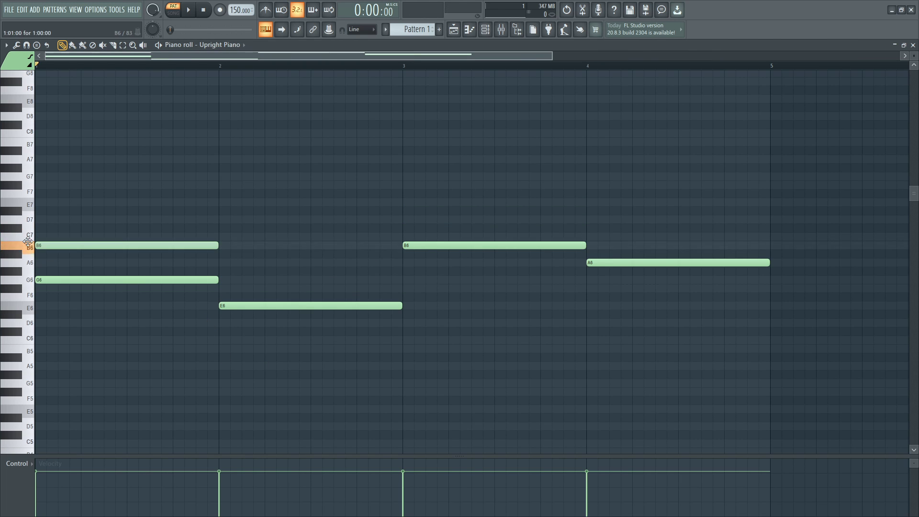
{"action": "left_click", "coordinate": [224, 280]}
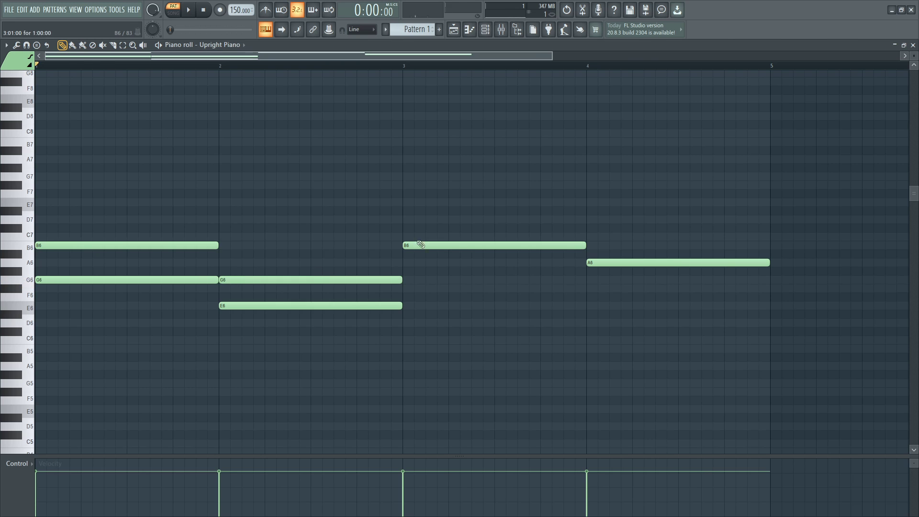
{"action": "left_click", "coordinate": [406, 219]}
{"action": "left_click", "coordinate": [589, 237]}
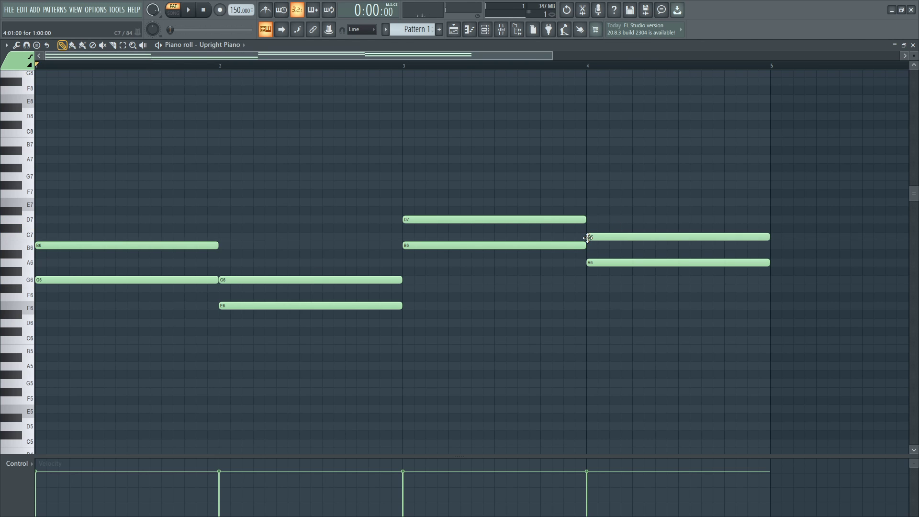
{"action": "mouse_move", "coordinate": [603, 236]}
{"action": "left_mouse_down"}
{"action": "mouse_move", "coordinate": [604, 254]}
{"action": "mouse_move", "coordinate": [603, 236]}
{"action": "left_mouse_up"}
- Add one-bar top notes to the four chords: D7 in bar 1, B6 in bar 2, F#7 in bar 3 and E7 in bar 4
{"action": "left_click", "coordinate": [44, 220]}
{"action": "left_click", "coordinate": [226, 246]}
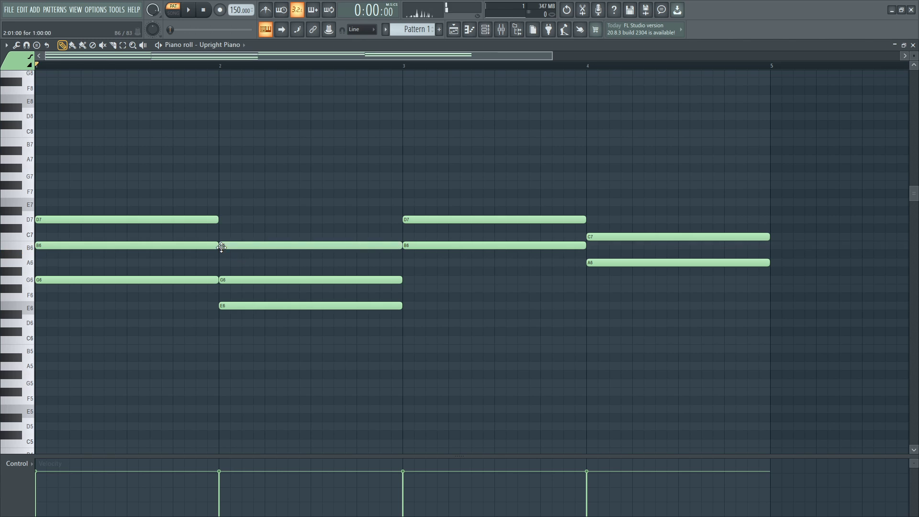
{"action": "left_click_drag", "start_coordinate": [217, 257], "coordinate": [322, 251]}
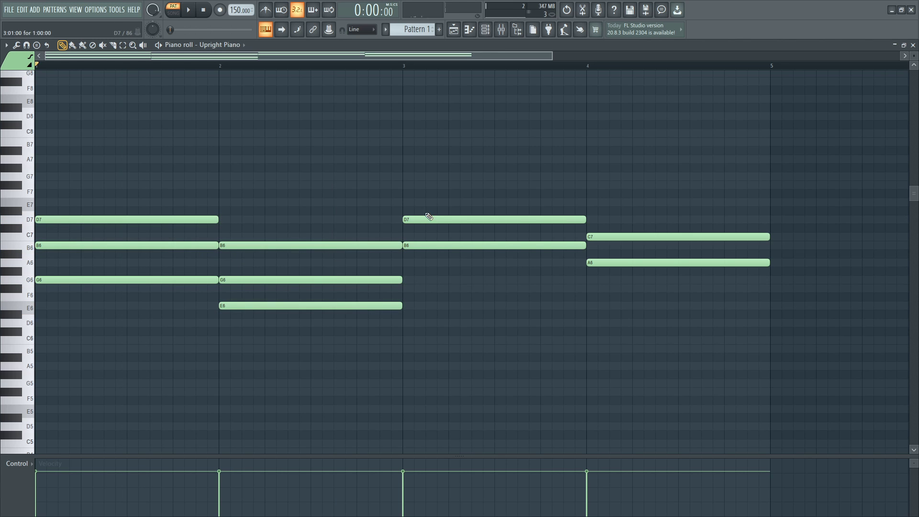
{"action": "left_click", "coordinate": [409, 185]}
{"action": "left_click_drag", "start_coordinate": [499, 211], "coordinate": [498, 210]}
{"action": "left_click", "coordinate": [591, 202]}
- Raise the C7 note in bar 4 to C#7 and audition the four chords
{"action": "left_click_drag", "start_coordinate": [646, 236], "coordinate": [629, 230]}
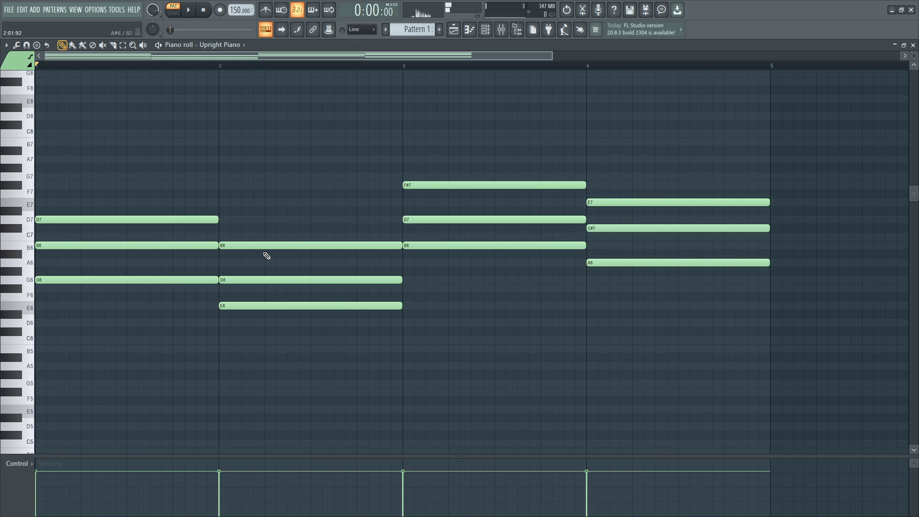
{"action": "left_click_drag", "start_coordinate": [158, 259], "coordinate": [691, 248]}
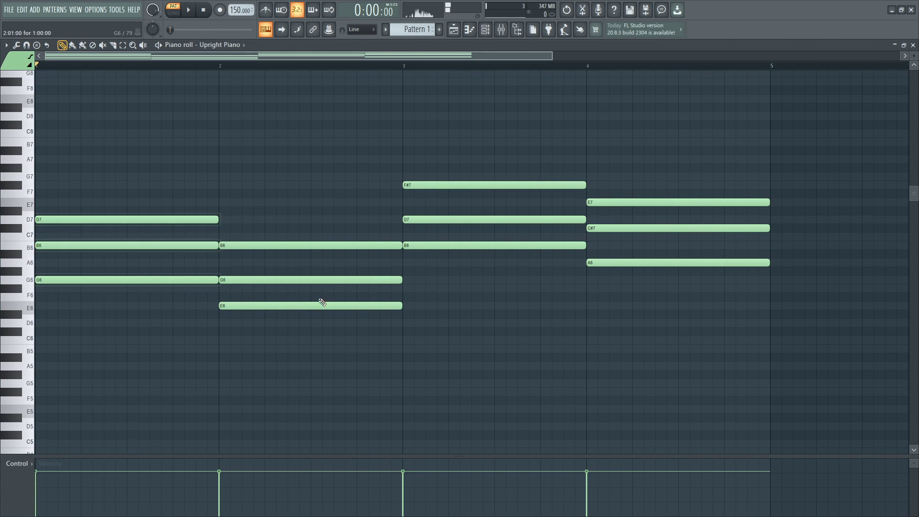
{"action": "left_click_drag", "start_coordinate": [556, 273], "coordinate": [709, 244]}
{"action": "left_click_drag", "start_coordinate": [491, 299], "coordinate": [115, 258]}
{"action": "left_click_drag", "start_coordinate": [492, 261], "coordinate": [708, 254]}
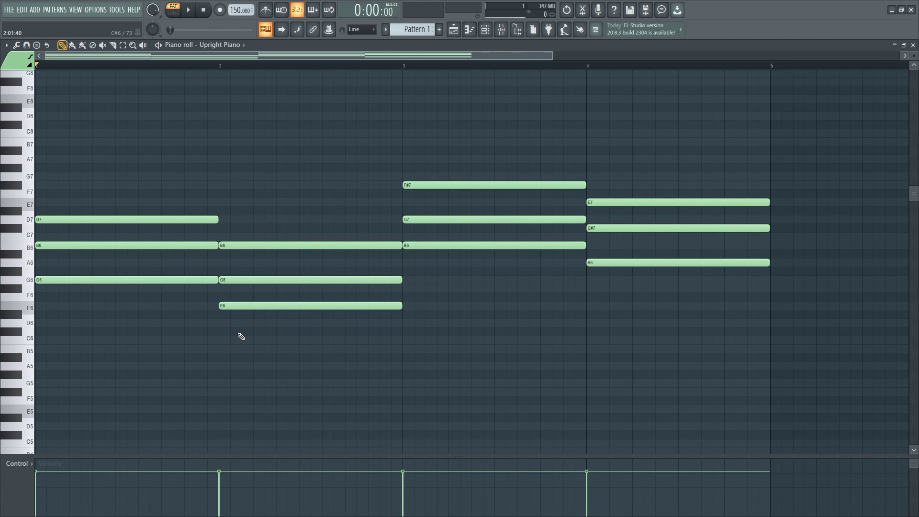
- Raise the middle note of each of the four chords by one octave and play back the pattern
{"action": "left_click", "coordinate": [123, 45]}
{"action": "left_click", "coordinate": [164, 245]}
{"action": "left_click", "coordinate": [312, 280], "text": "shift"}
{"action": "left_click", "coordinate": [493, 220], "text": "shift"}
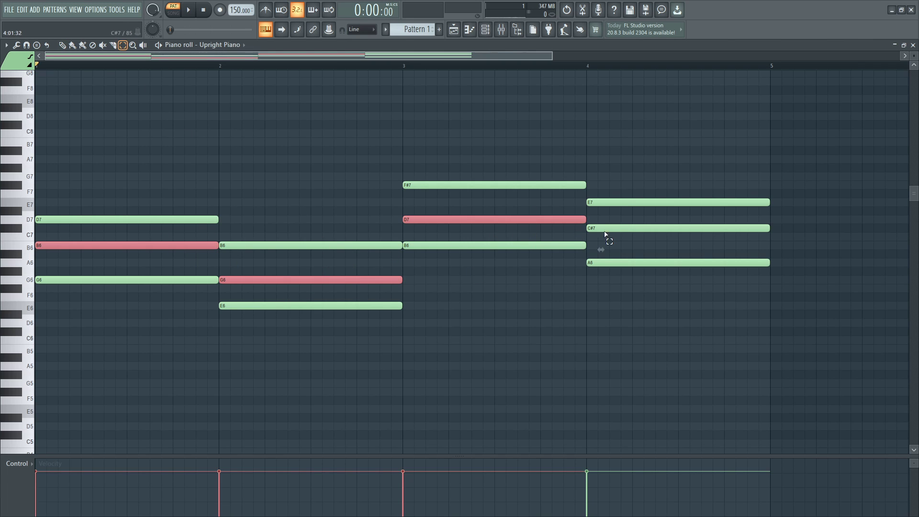
{"action": "left_click", "coordinate": [636, 228], "text": "shift"}
{"action": "key", "text": "ctrl+Up"}
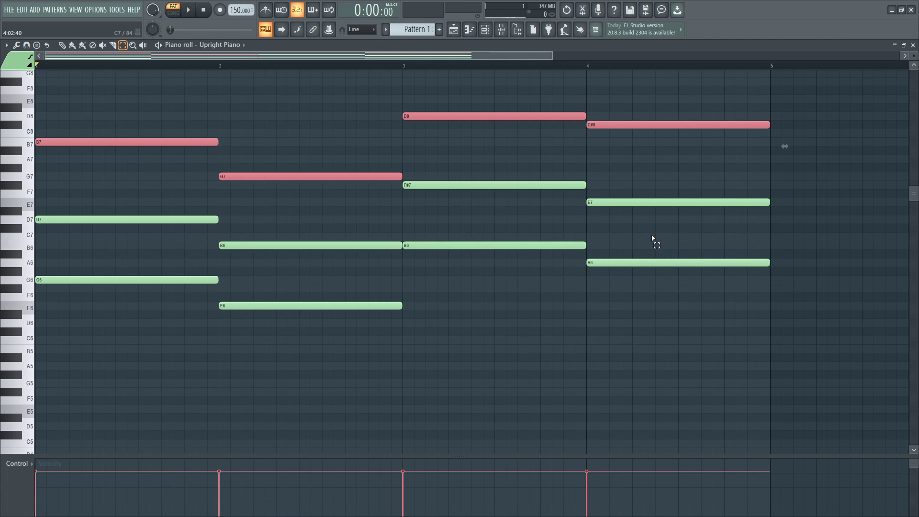
{"action": "scroll", "coordinate": [654, 238], "scroll_direction": "up", "scroll_amount": 2}
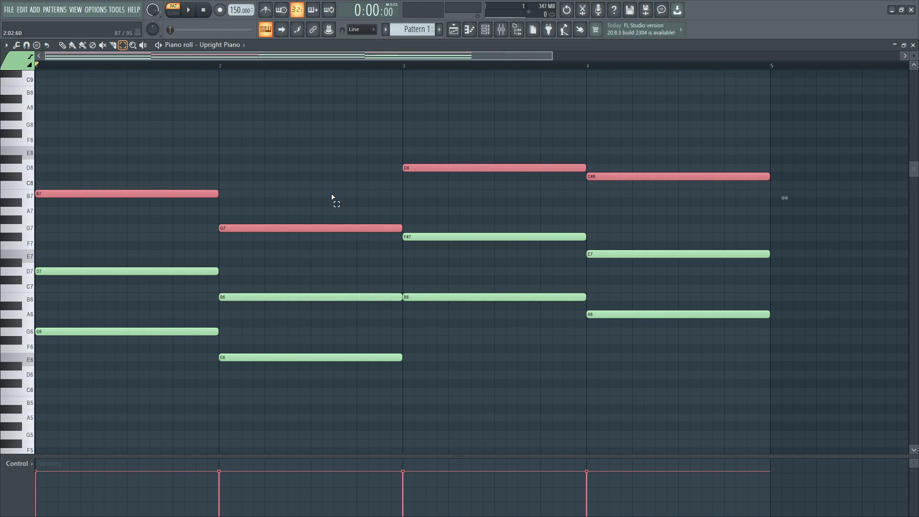
{"action": "key", "text": "space"}
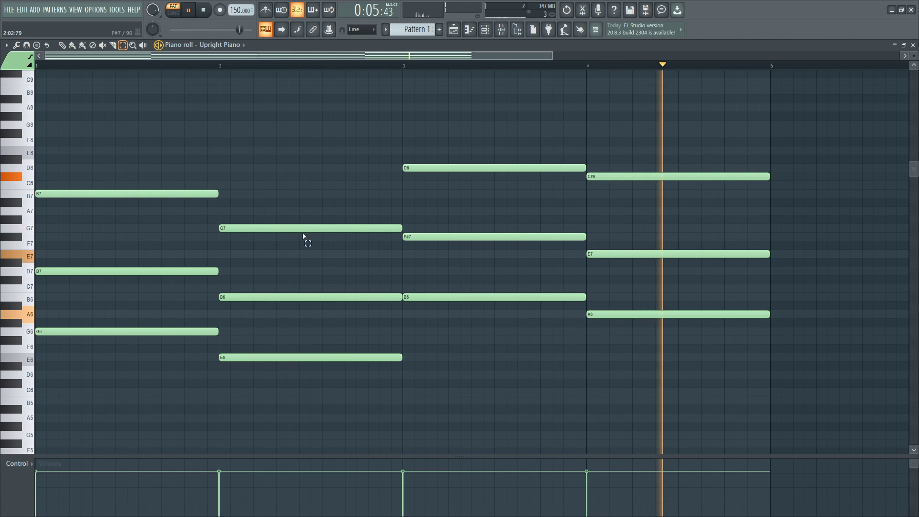
{"action": "key", "text": "space"}
- Duplicate the lowest note of each chord one octave down, giving G5, E5, B5 and A5 in bars 1 to 4
{"action": "scroll", "coordinate": [290, 229], "scroll_direction": "down", "scroll_amount": 3}
{"action": "left_click", "coordinate": [119, 254]}
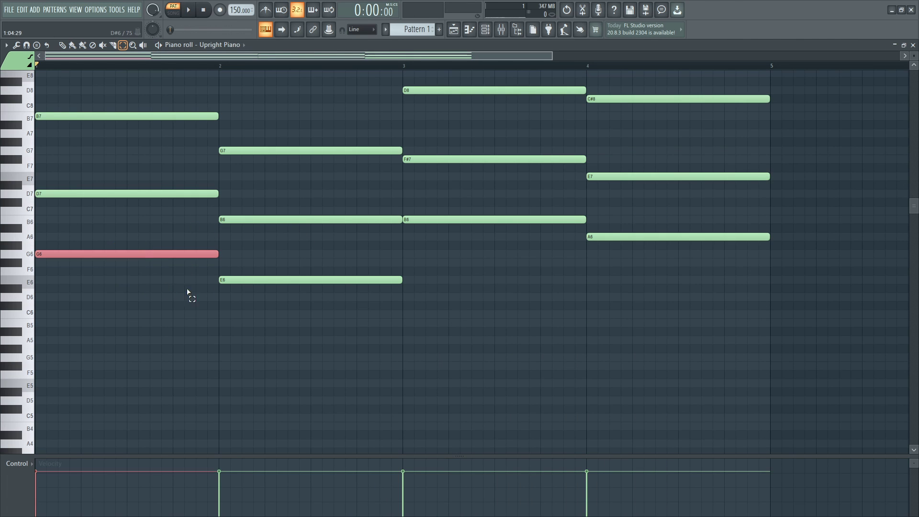
{"action": "left_click", "coordinate": [287, 280], "text": "shift"}
{"action": "left_click", "coordinate": [527, 220], "text": "shift"}
{"action": "left_click", "coordinate": [615, 236], "text": "shift"}
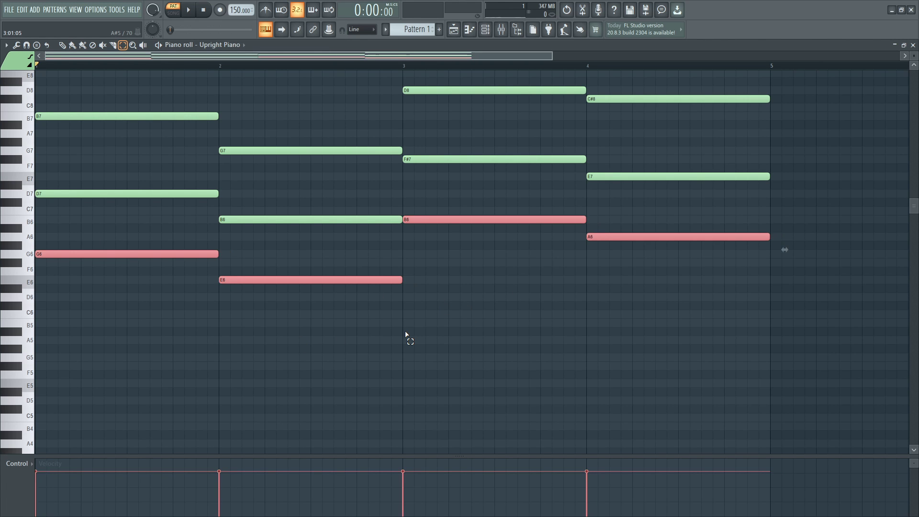
{"action": "key", "text": "ctrl+Down"}
{"action": "scroll", "coordinate": [266, 327], "scroll_direction": "up", "scroll_amount": 2}
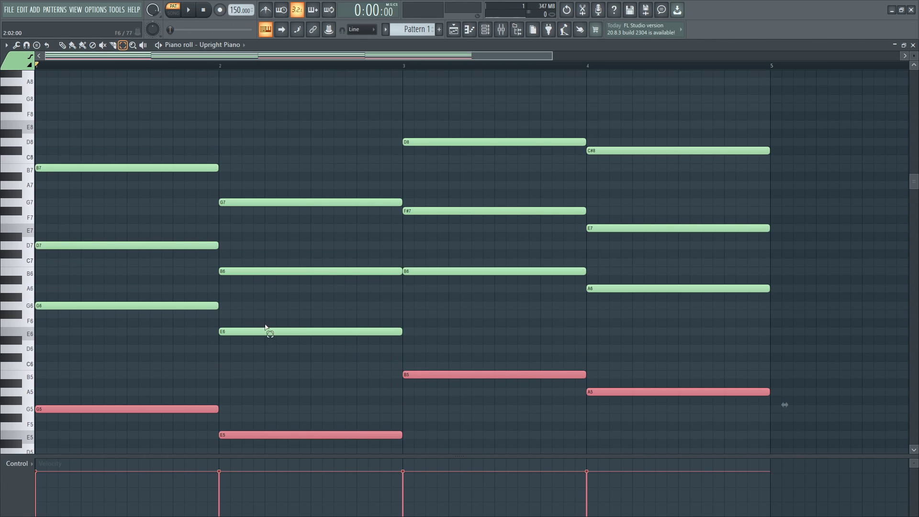
{"action": "scroll", "coordinate": [221, 234], "scroll_direction": "down", "scroll_amount": 3}
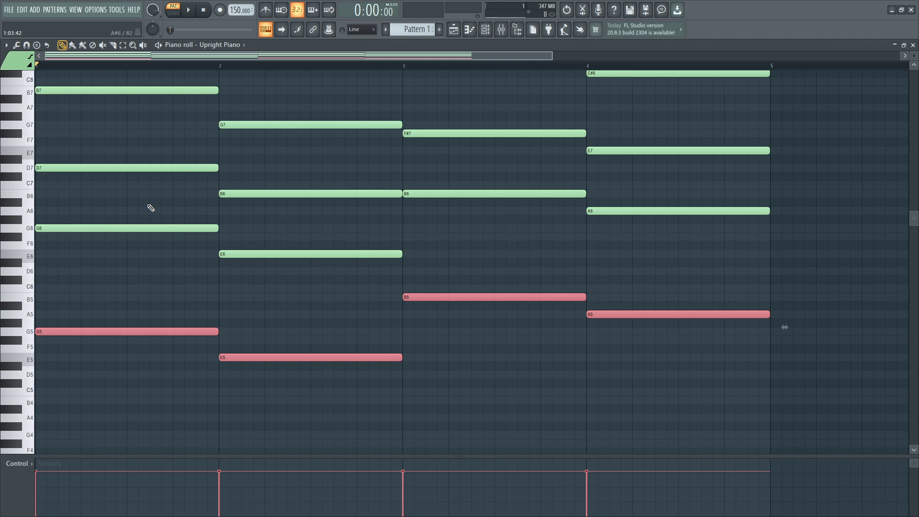
- Play back the four-bar pattern to hear the chords with their doubled bass notes, and clear the note selection
{"action": "key", "text": "space"}
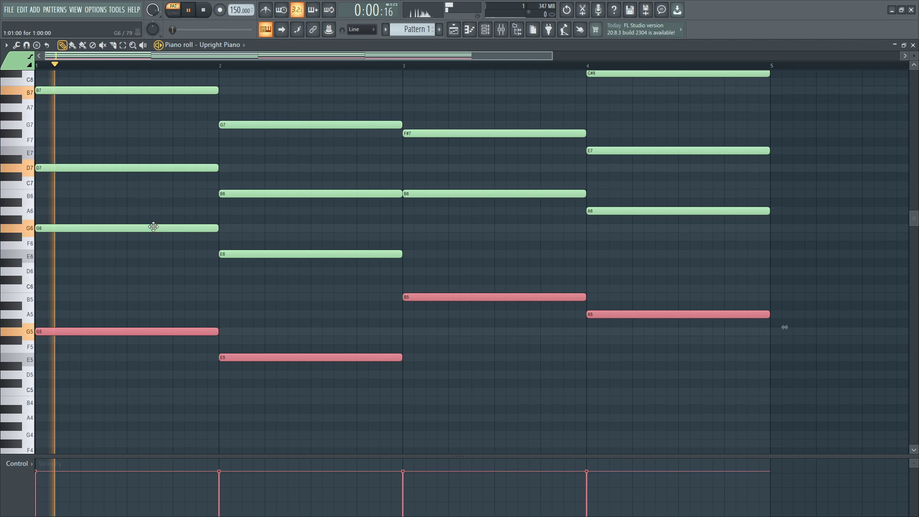
{"action": "scroll", "coordinate": [268, 256], "scroll_direction": "up", "scroll_amount": 2}
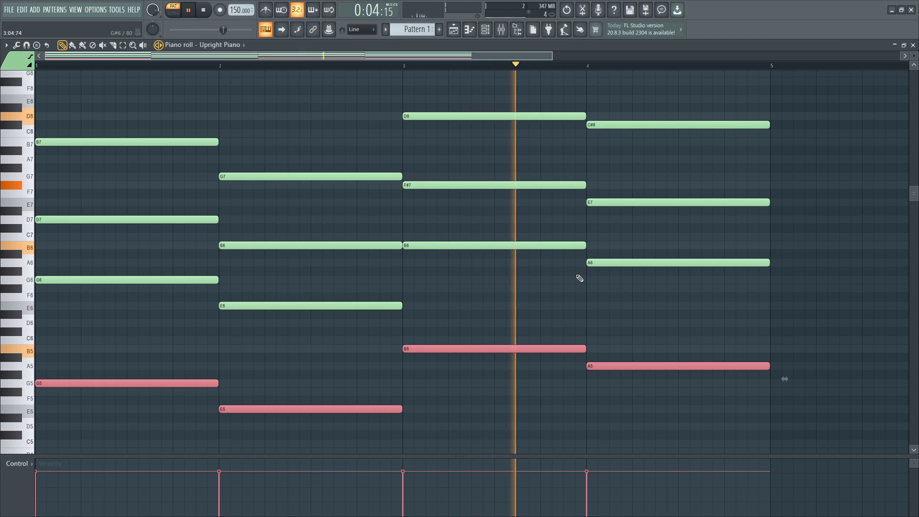
{"action": "key", "text": "space"}
{"action": "left_click", "coordinate": [495, 152]}
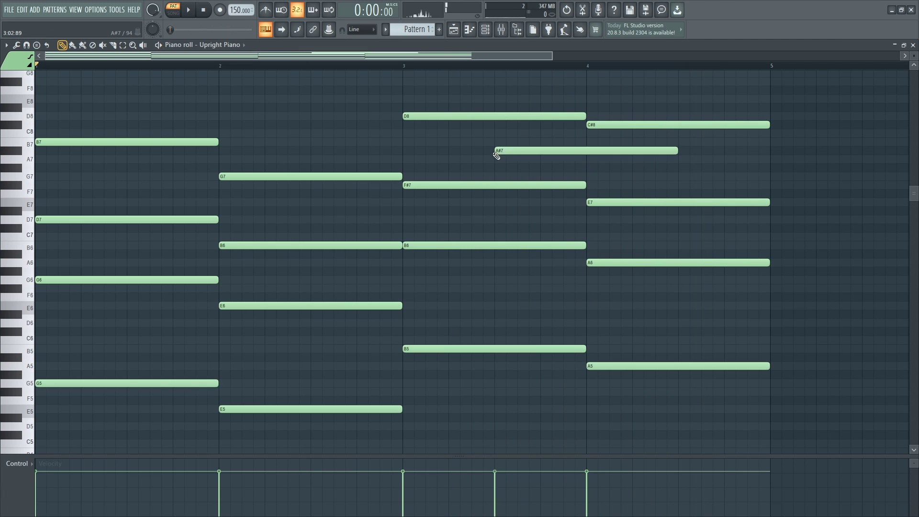
{"action": "right_click", "coordinate": [495, 152]}
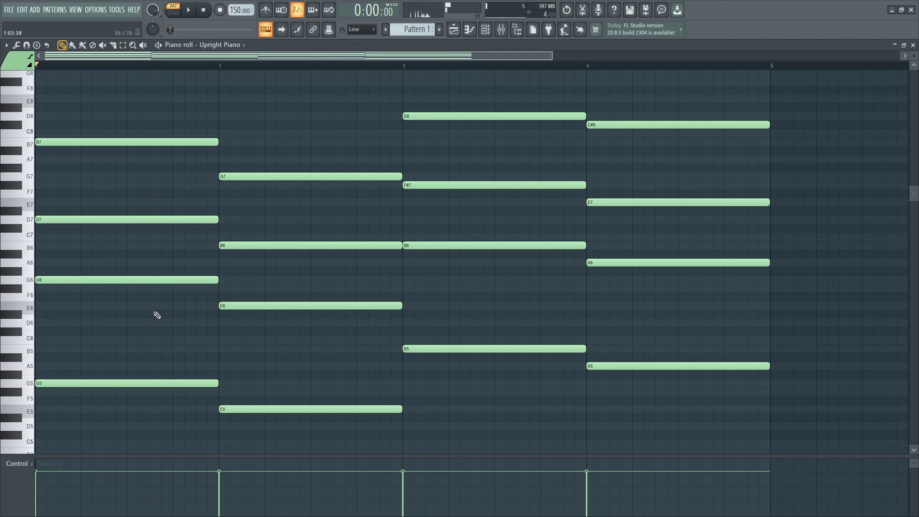
- Add one-bar root notes on top of the first two chords: G8 in bar 1 and E8 in bar 2
{"action": "scroll", "coordinate": [347, 263], "scroll_direction": "up", "scroll_amount": 1}
{"action": "scroll", "coordinate": [335, 322], "scroll_direction": "down", "scroll_amount": 1}
{"action": "scroll", "coordinate": [273, 318], "scroll_direction": "up", "scroll_amount": 1}
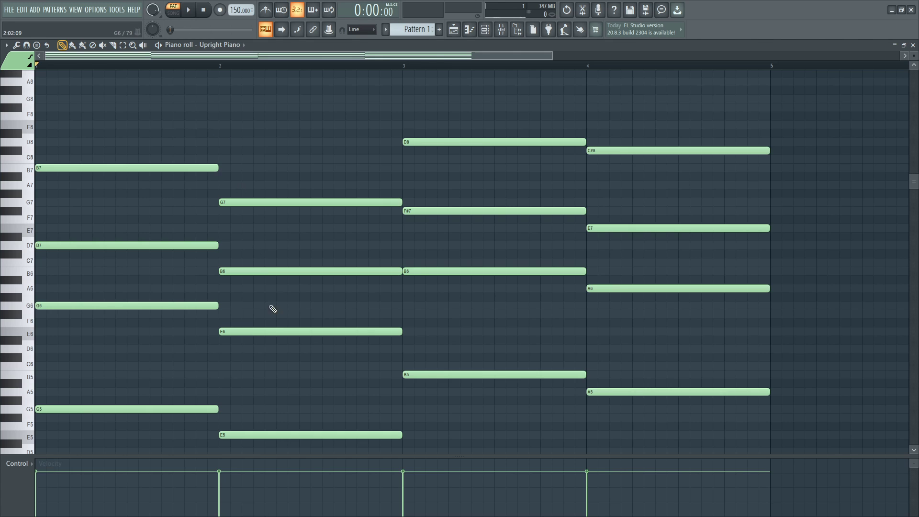
{"action": "left_click", "coordinate": [230, 125]}
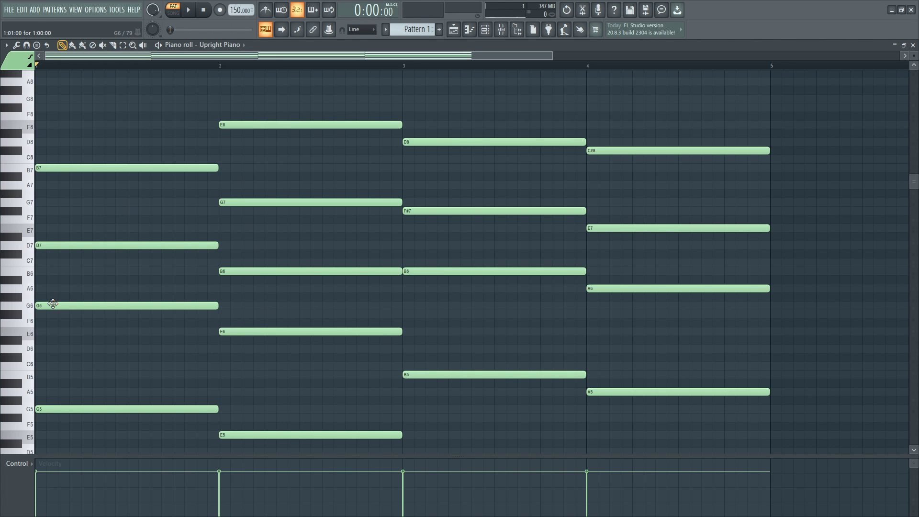
{"action": "left_click", "coordinate": [41, 99]}
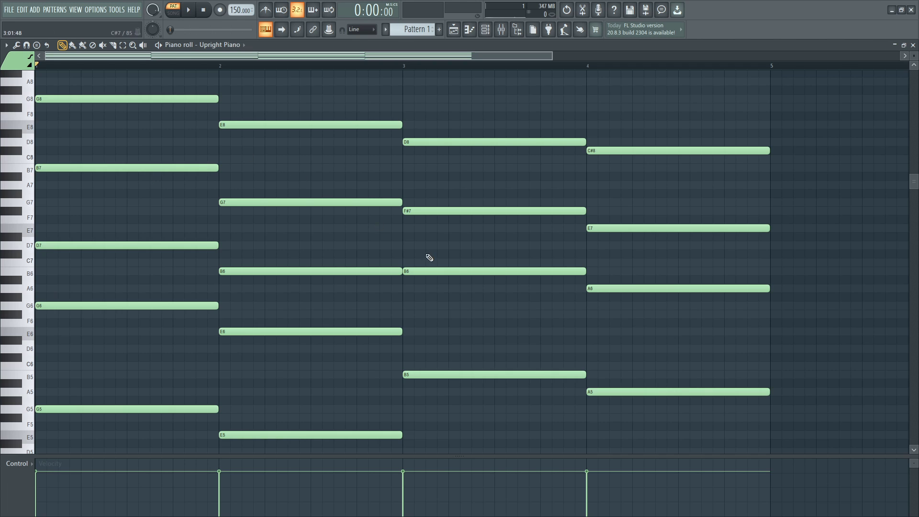
- Add one-bar top notes to the last two chords: F#8 in bar 3 and A8 in bar 4
{"action": "scroll", "coordinate": [479, 268], "scroll_direction": "up", "scroll_amount": 3}
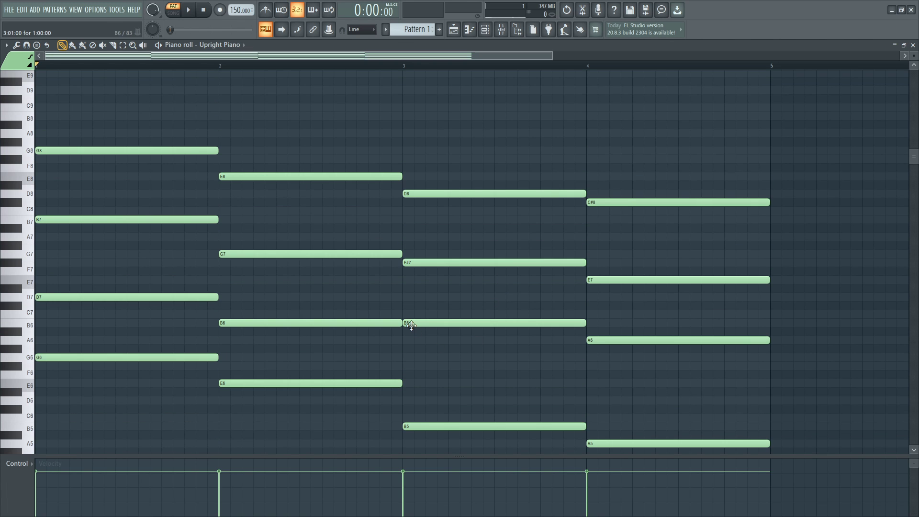
{"action": "left_click", "coordinate": [403, 118]}
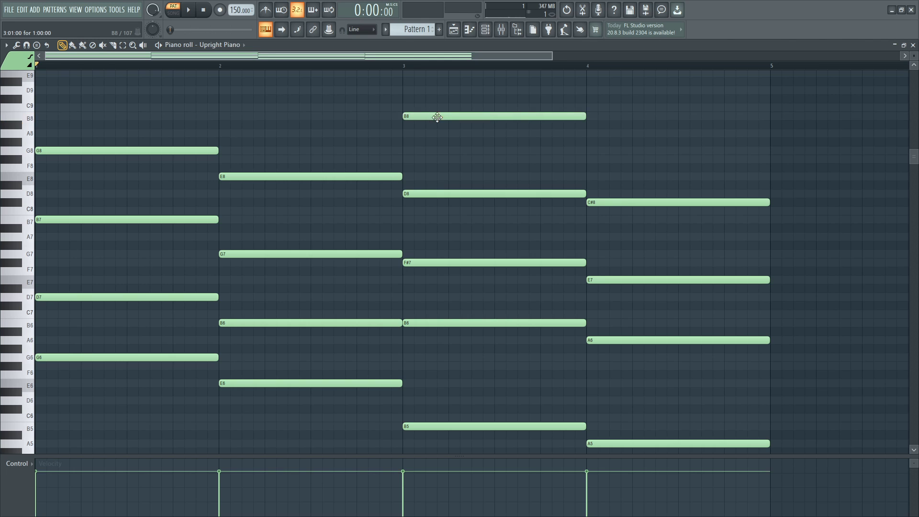
{"action": "left_click_drag", "start_coordinate": [436, 117], "coordinate": [437, 164]}
{"action": "scroll", "coordinate": [577, 207], "scroll_direction": "down", "scroll_amount": 2}
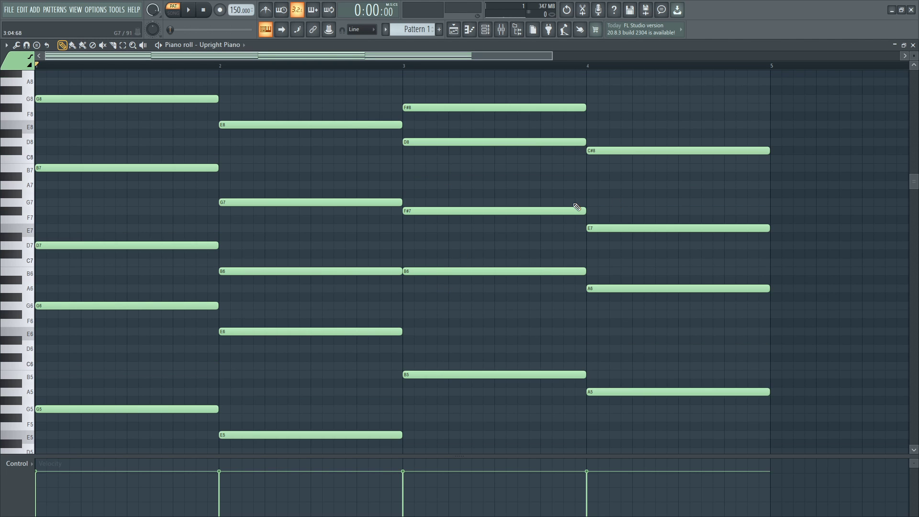
{"action": "scroll", "coordinate": [630, 144], "scroll_direction": "up", "scroll_amount": 1}
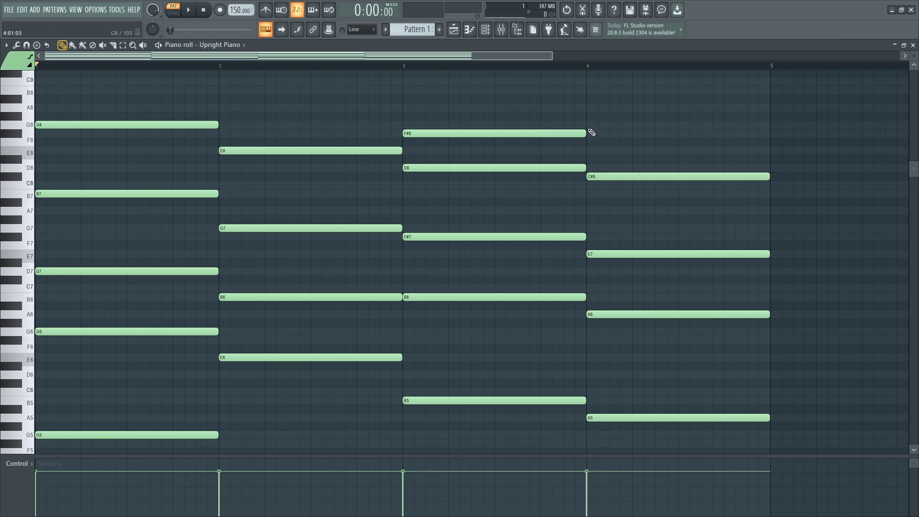
{"action": "left_click_drag", "start_coordinate": [592, 132], "coordinate": [632, 110]}
{"action": "scroll", "coordinate": [421, 228], "scroll_direction": "down", "scroll_amount": 2}
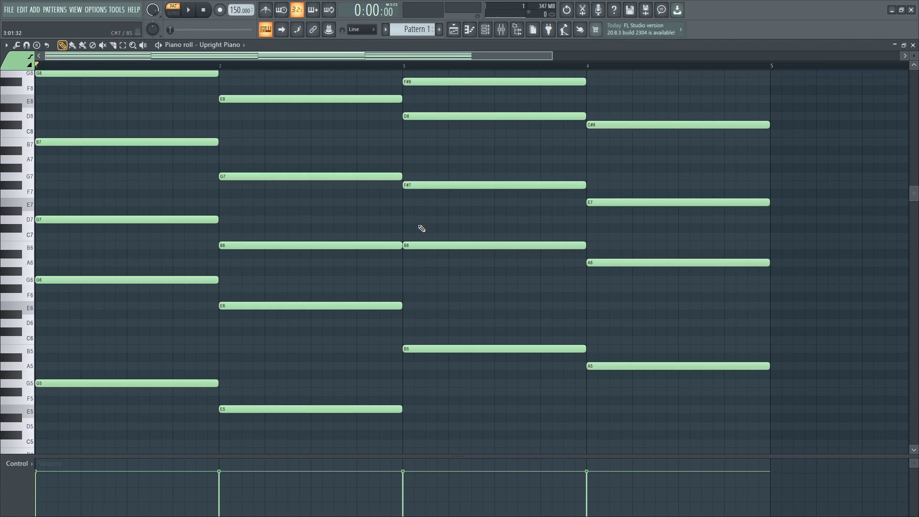
- Play back the pattern to hear the four chords with their added top notes
{"action": "key", "text": "space"}
{"action": "scroll", "coordinate": [500, 257], "scroll_direction": "up", "scroll_amount": 3}
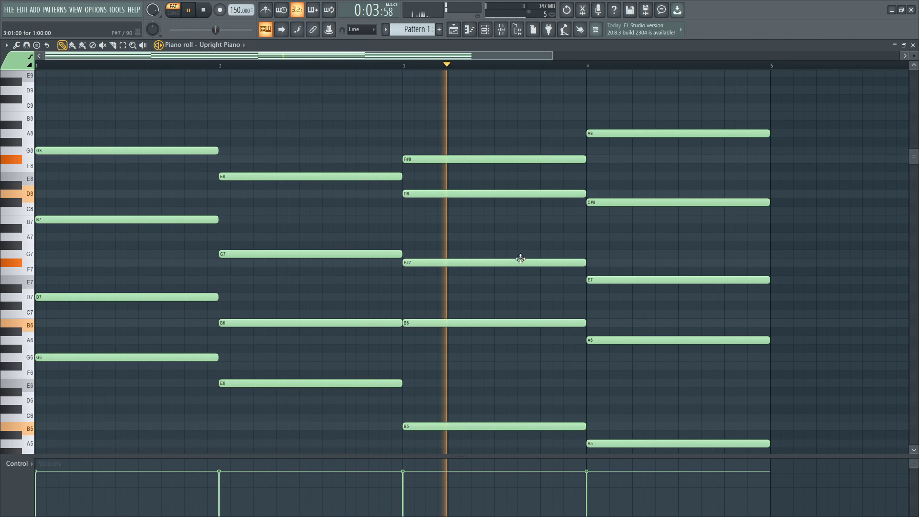
{"action": "scroll", "coordinate": [520, 259], "scroll_direction": "down", "scroll_amount": 1}
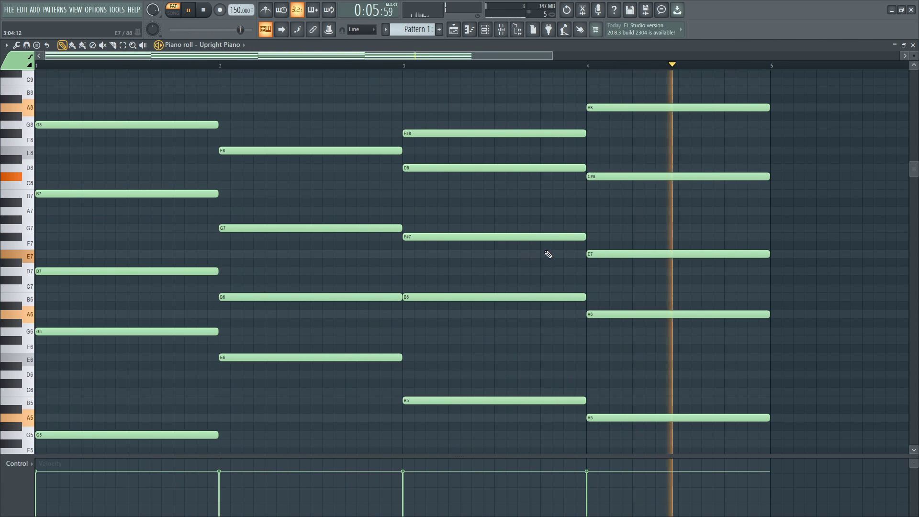
{"action": "scroll", "coordinate": [551, 253], "scroll_direction": "down", "scroll_amount": 1}
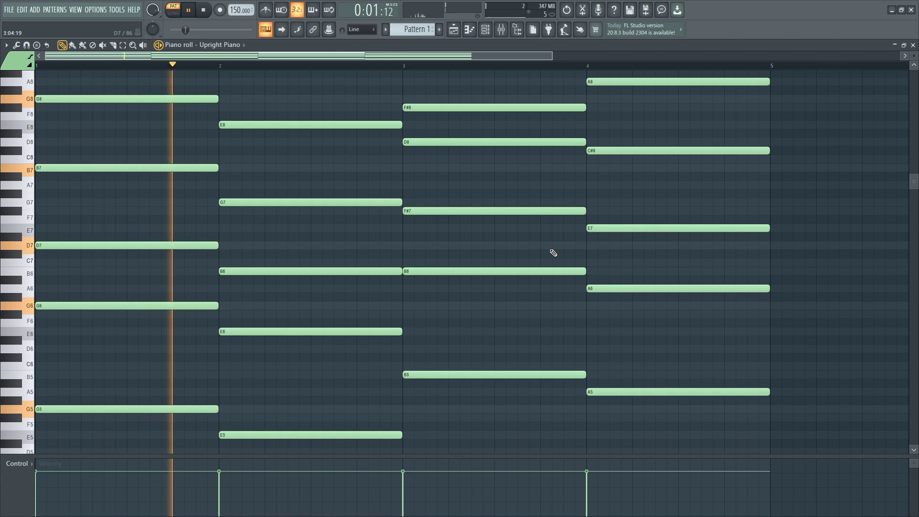
{"action": "scroll", "coordinate": [552, 253], "scroll_direction": "up", "scroll_amount": 1}
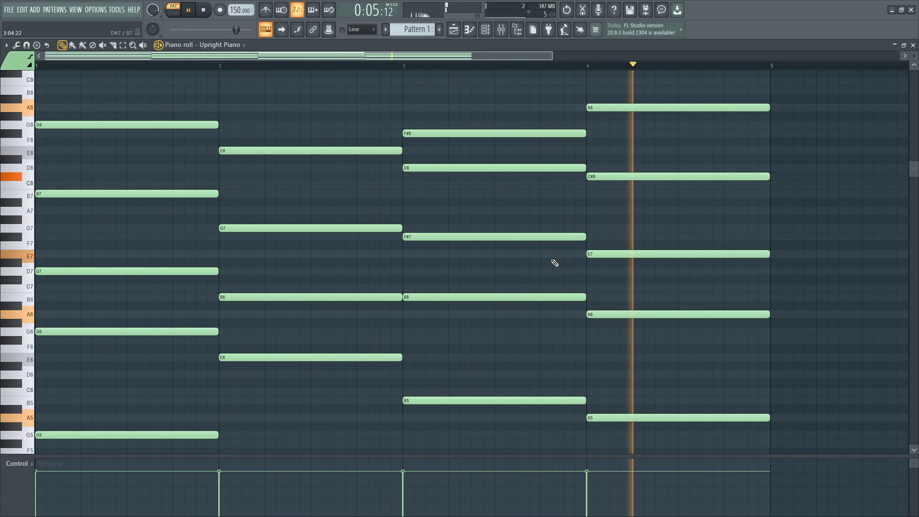
{"action": "key", "text": "space"}
{"action": "scroll", "coordinate": [514, 284], "scroll_direction": "down", "scroll_amount": 1}
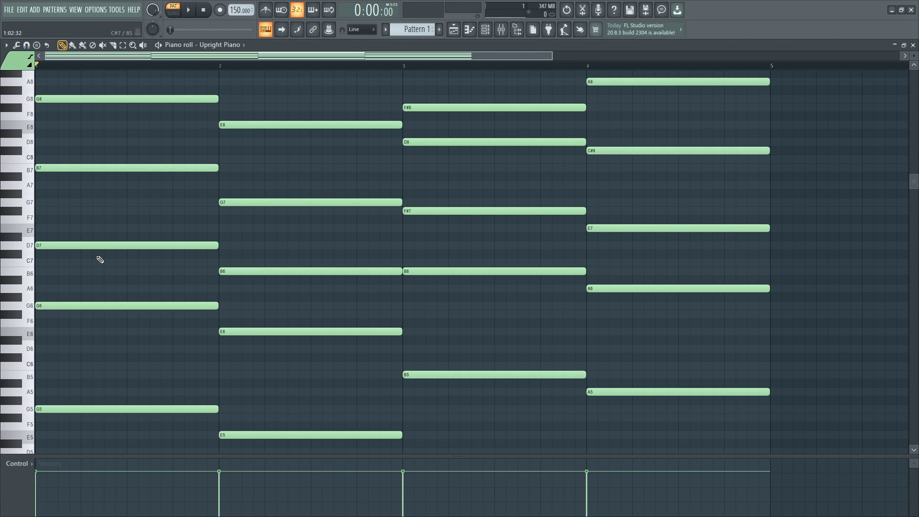
{"action": "scroll", "coordinate": [134, 225], "scroll_direction": "down", "scroll_amount": 1}
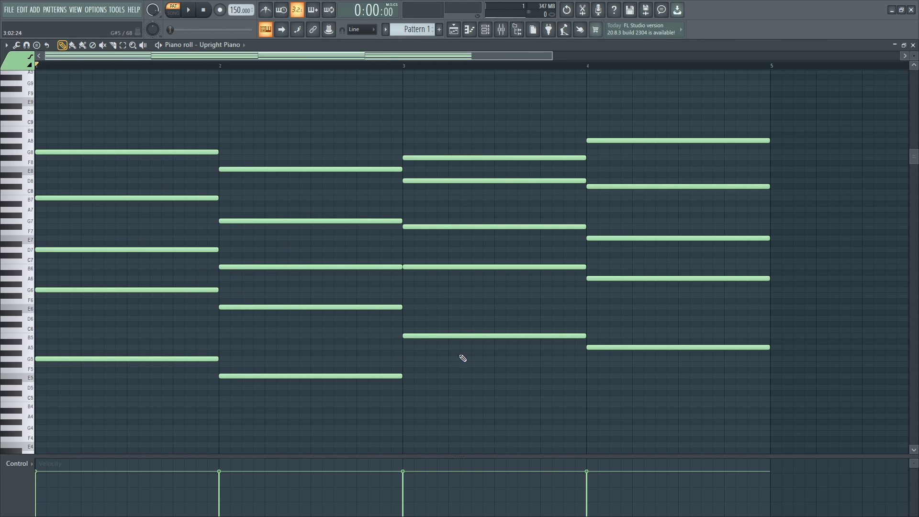
{"action": "left_click", "coordinate": [447, 330]}
{"action": "right_click", "coordinate": [474, 332]}
{"action": "right_click", "coordinate": [457, 308], "text": "alt"}
{"action": "right_click", "coordinate": [316, 335], "text": "alt"}
- Select all the chord notes, transpose them down one octave and clear the selection
{"action": "scroll", "coordinate": [420, 255], "scroll_direction": "up", "scroll_amount": 2}
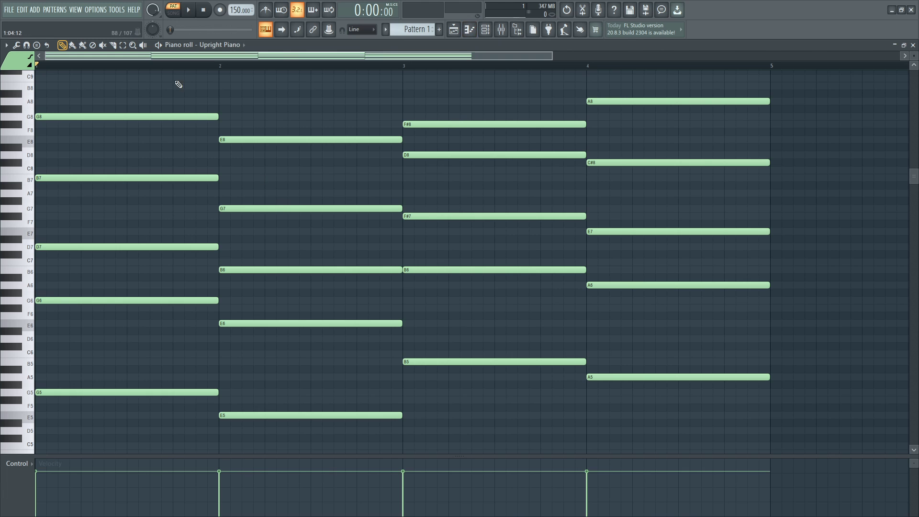
{"action": "left_click", "coordinate": [123, 46]}
{"action": "scroll", "coordinate": [278, 163], "scroll_direction": "down", "scroll_amount": 4}
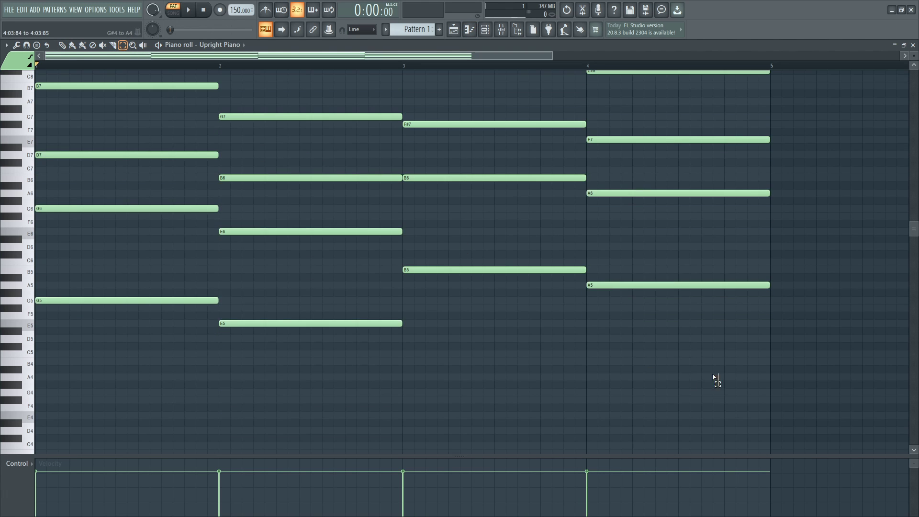
{"action": "left_click_drag", "start_coordinate": [716, 380], "coordinate": [88, 72]}
{"action": "key", "text": "ctrl+Down"}
{"action": "scroll", "coordinate": [324, 142], "scroll_direction": "up", "scroll_amount": 3}
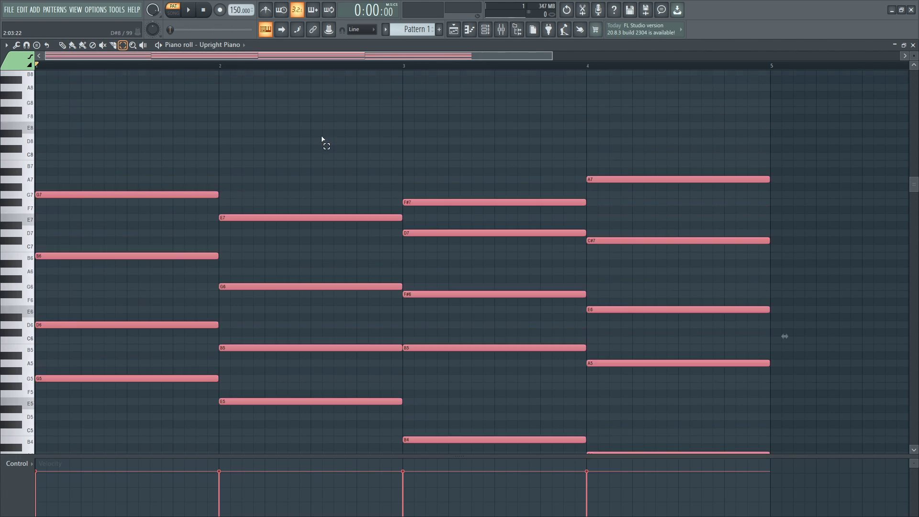
{"action": "left_click", "coordinate": [62, 45]}
{"action": "left_click", "coordinate": [164, 157]}
{"action": "right_click", "coordinate": [169, 157]}
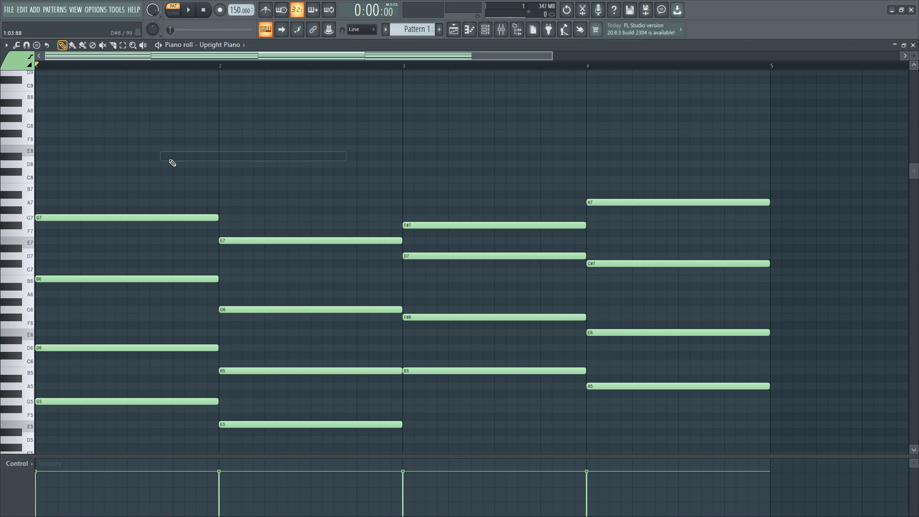
- Play back the transposed four-chord pattern to hear it in the lower octave
{"action": "key", "text": "space"}
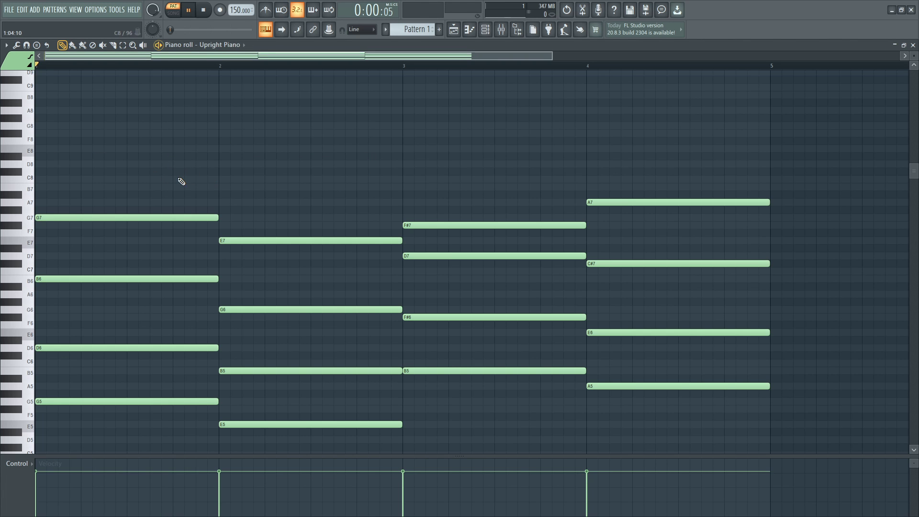
{"action": "scroll", "coordinate": [231, 205], "scroll_direction": "down", "scroll_amount": 5}
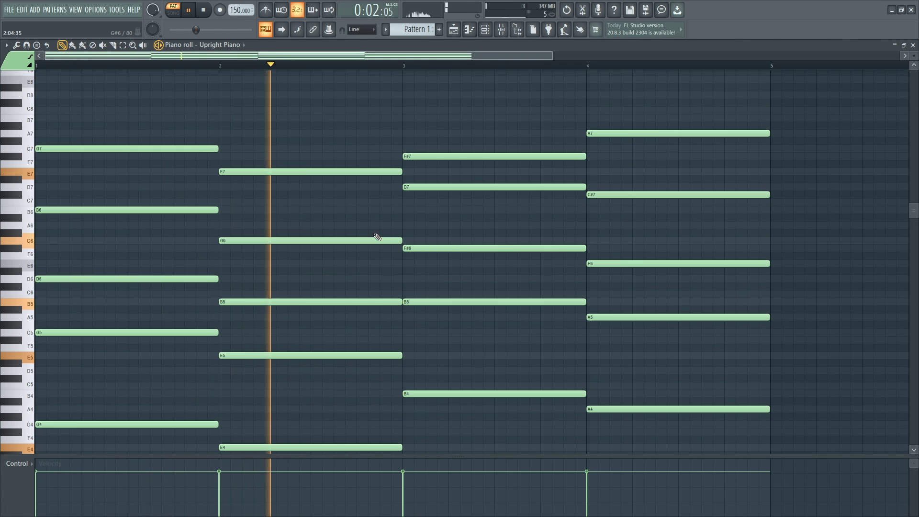
{"action": "scroll", "coordinate": [493, 284], "scroll_direction": "up", "scroll_amount": 2}
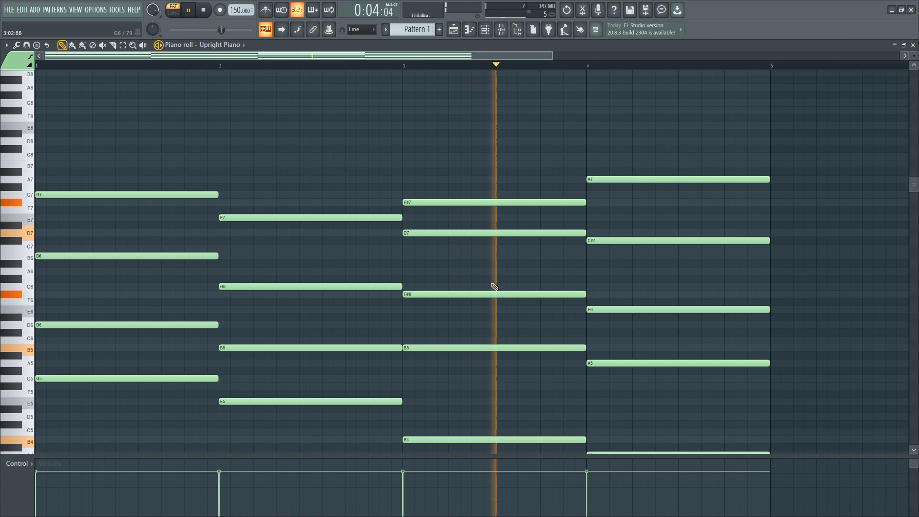
{"action": "scroll", "coordinate": [484, 285], "scroll_direction": "down", "scroll_amount": 2}
{"action": "scroll", "coordinate": [189, 211], "scroll_direction": "up", "scroll_amount": 3}
{"action": "key", "text": "space"}
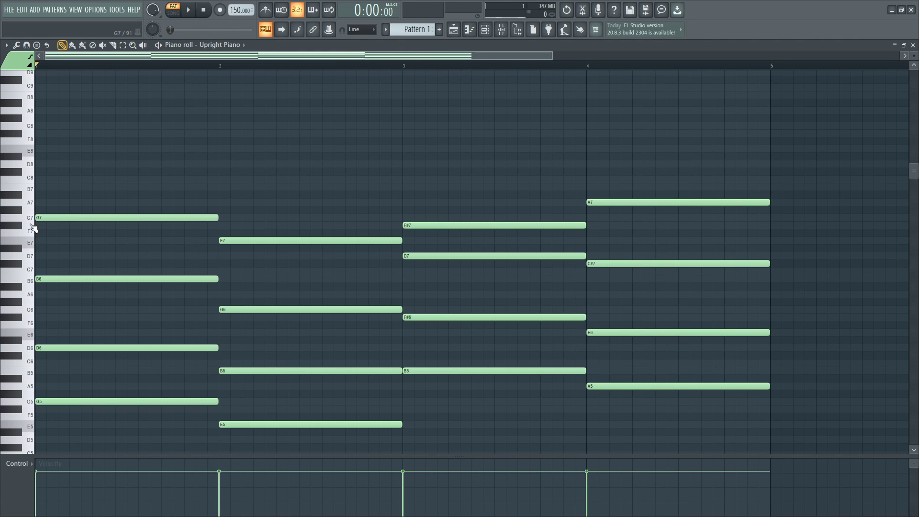
- Add one-bar notes D8, B8 and G9 above the bar 1 chord
{"action": "scroll", "coordinate": [61, 255], "scroll_direction": "down", "scroll_amount": 4}
{"action": "scroll", "coordinate": [68, 256], "scroll_direction": "up", "scroll_amount": 5}
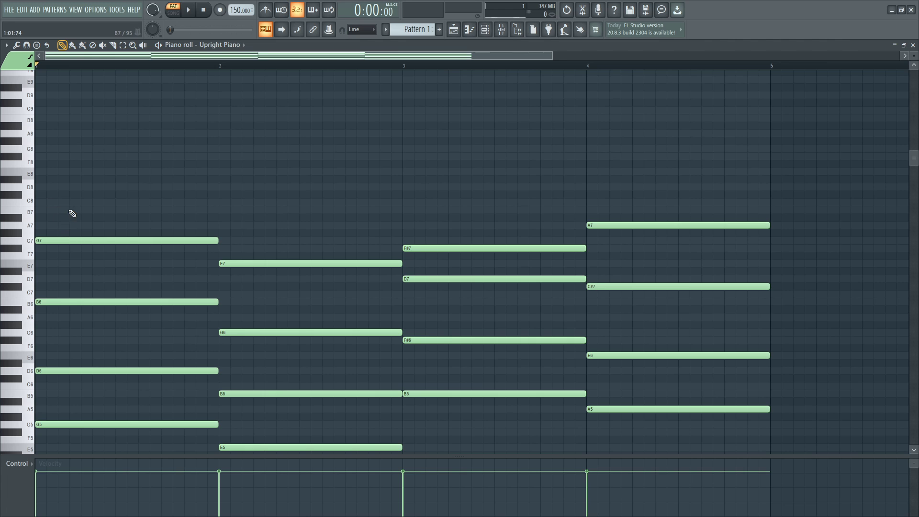
{"action": "scroll", "coordinate": [65, 252], "scroll_direction": "down", "scroll_amount": 2}
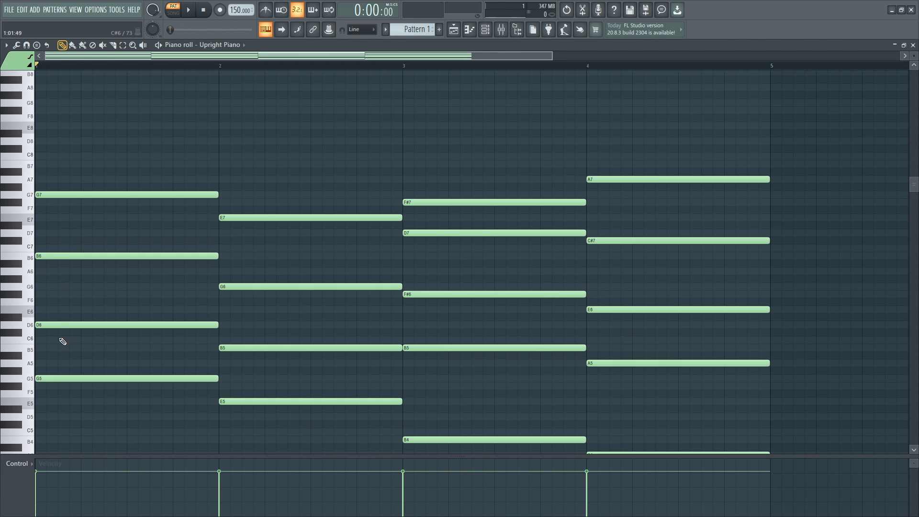
{"action": "scroll", "coordinate": [58, 299], "scroll_direction": "up", "scroll_amount": 1}
{"action": "left_click", "coordinate": [46, 165]}
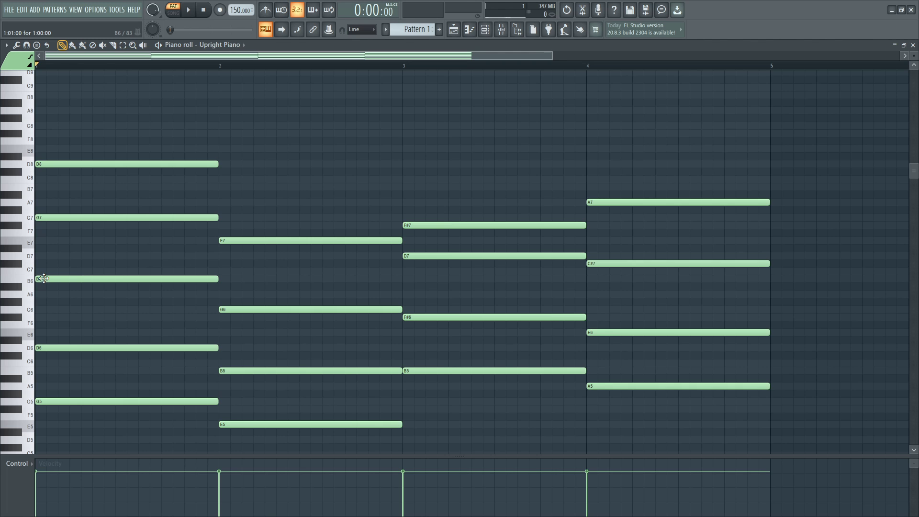
{"action": "scroll", "coordinate": [53, 248], "scroll_direction": "up", "scroll_amount": 3}
{"action": "scroll", "coordinate": [50, 200], "scroll_direction": "up", "scroll_amount": 1}
{"action": "left_click", "coordinate": [50, 126]}
{"action": "left_click", "coordinate": [56, 187]}
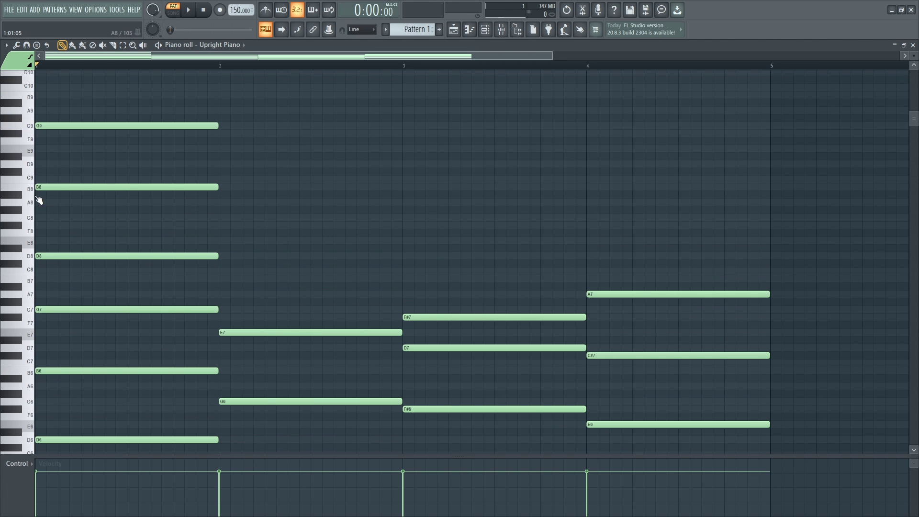
- Bring the two highest notes of bar 1 closer together by moving them down to G8 and B8
{"action": "scroll", "coordinate": [64, 189], "scroll_direction": "down", "scroll_amount": 4}
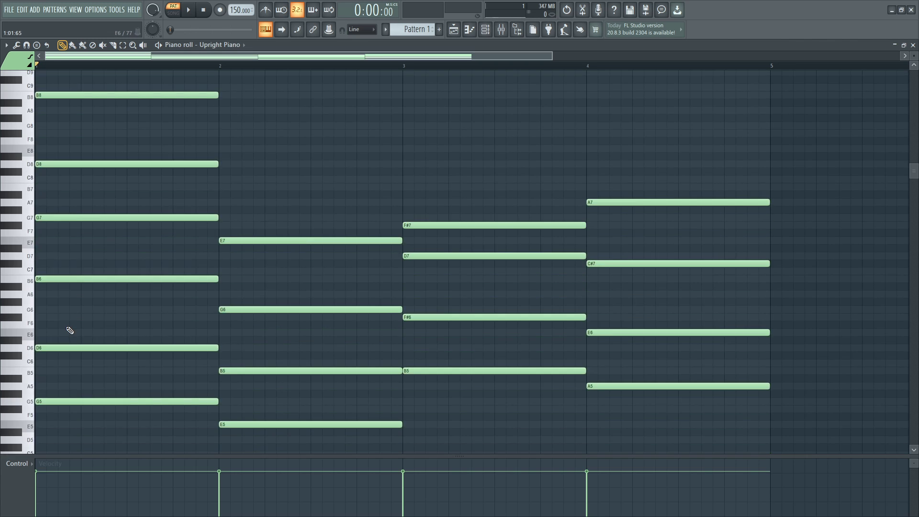
{"action": "scroll", "coordinate": [70, 330], "scroll_direction": "up", "scroll_amount": 6}
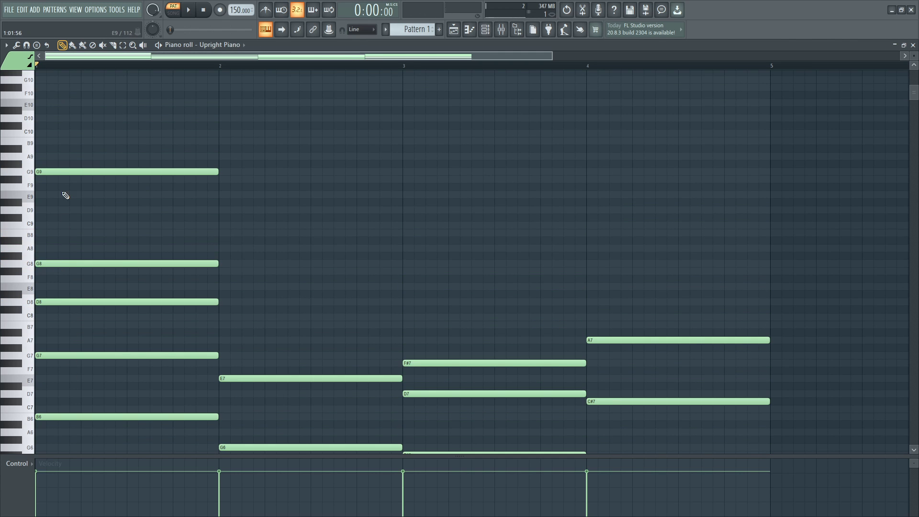
{"action": "mouse_move", "coordinate": [57, 172]}
{"action": "left_mouse_down"}
{"action": "mouse_move", "coordinate": [52, 245]}
{"action": "mouse_move", "coordinate": [52, 229]}
{"action": "left_mouse_up"}
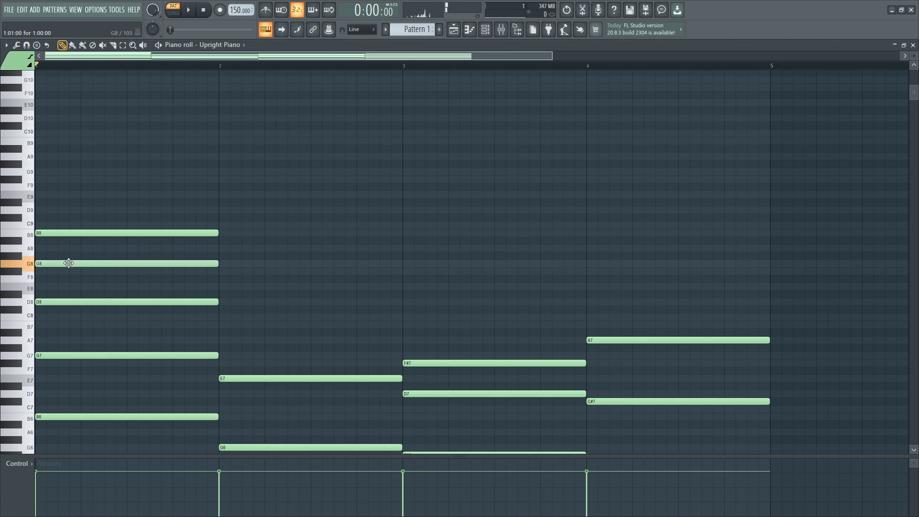
- Stagger the G8 and B8 notes at half-beat intervals after D8 in bar 1 and shorten all three notes to half a beat
{"action": "left_click_drag", "start_coordinate": [65, 264], "coordinate": [123, 233]}
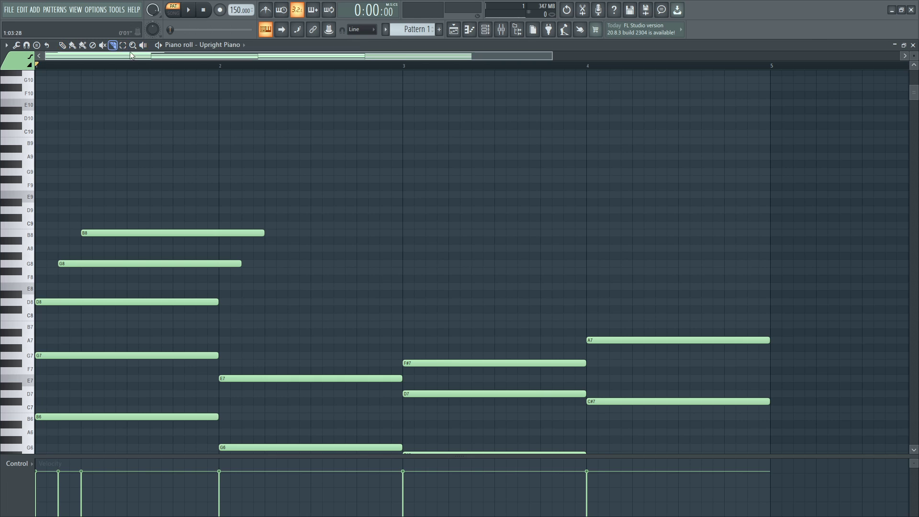
{"action": "left_click_drag", "start_coordinate": [148, 152], "coordinate": [140, 322]}
{"action": "left_click", "coordinate": [75, 46]}
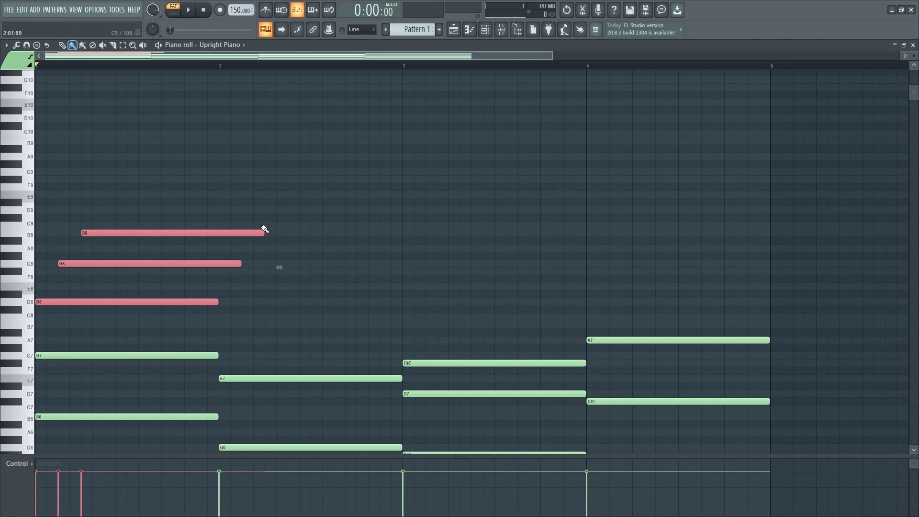
{"action": "left_click_drag", "start_coordinate": [255, 233], "coordinate": [101, 260]}
{"action": "left_click", "coordinate": [191, 237]}
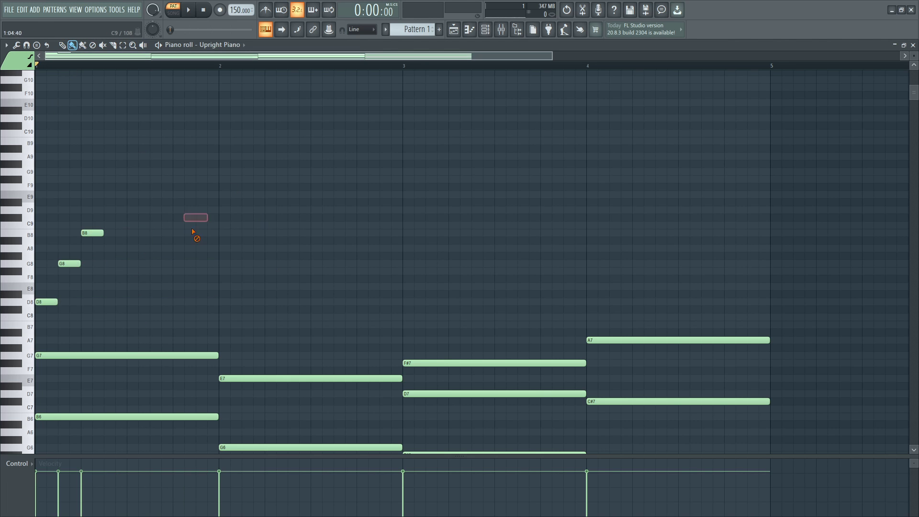
- Continue the bar 1 arpeggio with half-beat notes D8, G8, B8, D8 and G8, and play the bar back
{"action": "key", "text": "space"}
{"action": "key", "text": "space"}
{"action": "left_click", "coordinate": [114, 302]}
{"action": "right_click", "coordinate": [114, 306]}
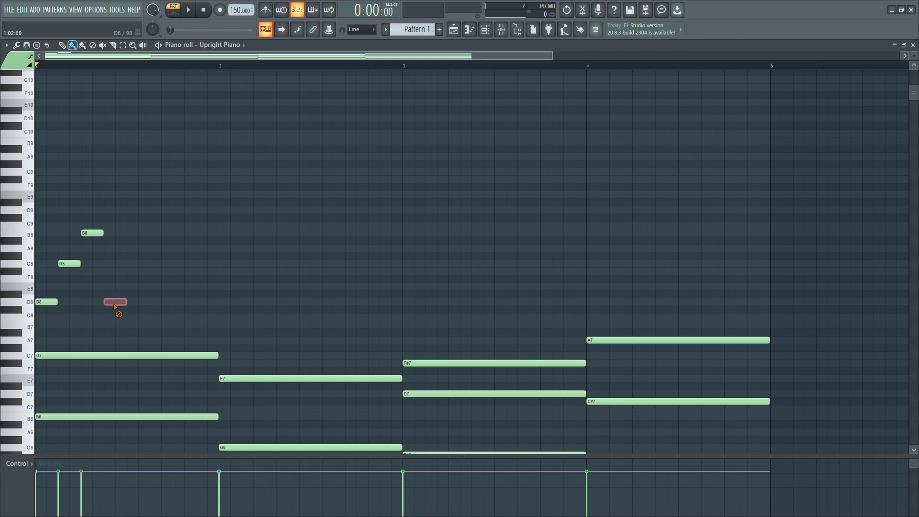
{"action": "left_click", "coordinate": [114, 302]}
{"action": "left_click", "coordinate": [137, 263]}
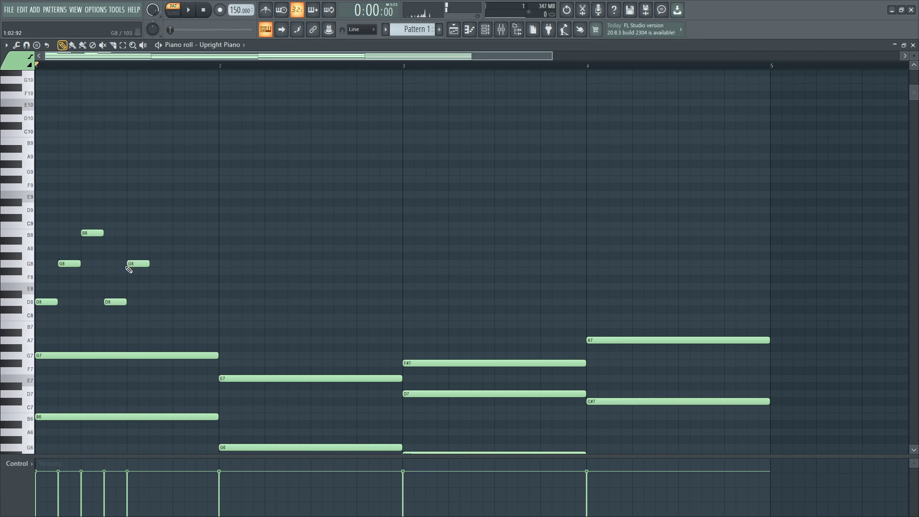
{"action": "left_click", "coordinate": [161, 233]}
{"action": "left_click", "coordinate": [179, 302]}
{"action": "left_click", "coordinate": [203, 263]}
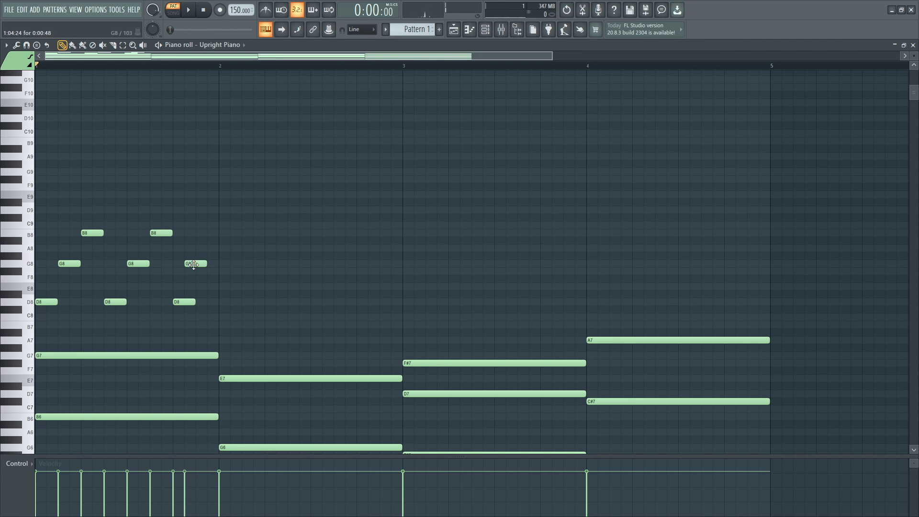
{"action": "key", "text": "space"}
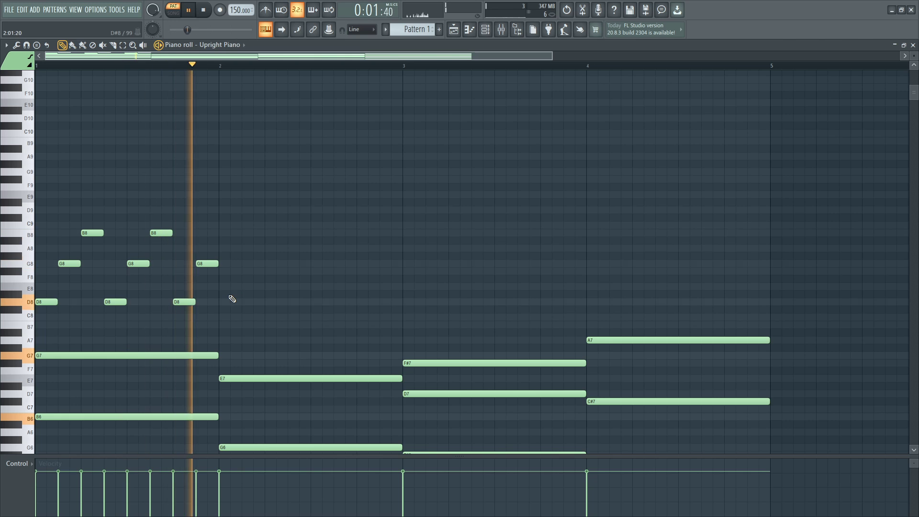
{"action": "key", "text": "space"}
- Start the bar 2 arpeggio with half-beat notes G8, B8 and E8 from its chord, and play it back
{"action": "scroll", "coordinate": [211, 351], "scroll_direction": "down", "scroll_amount": 2}
{"action": "scroll", "coordinate": [266, 341], "scroll_direction": "down", "scroll_amount": 7}
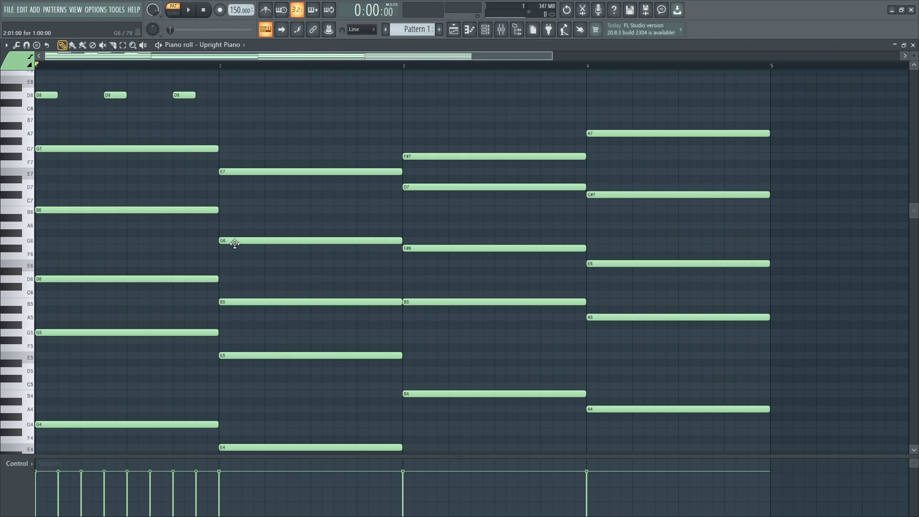
{"action": "scroll", "coordinate": [235, 243], "scroll_direction": "up", "scroll_amount": 6}
{"action": "left_click", "coordinate": [224, 195]}
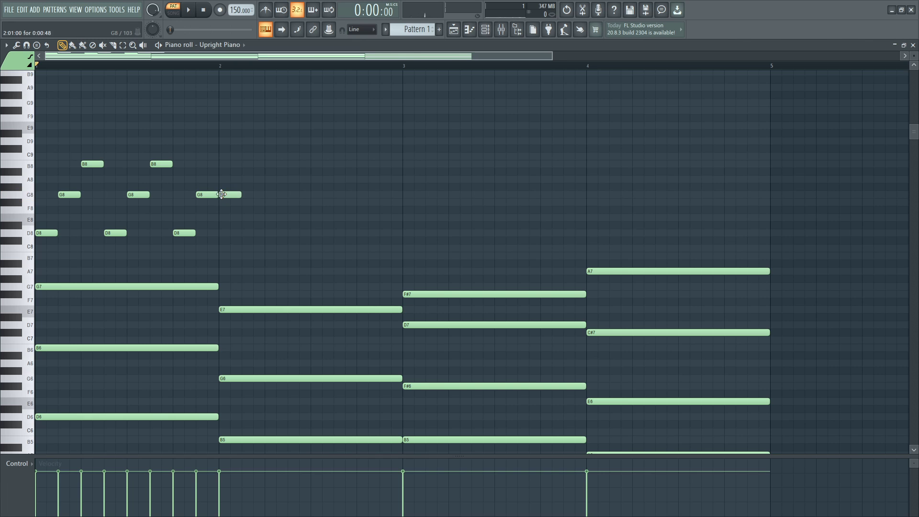
{"action": "left_click", "coordinate": [247, 164]}
{"action": "left_click_drag", "start_coordinate": [271, 234], "coordinate": [280, 218]}
{"action": "key", "text": "space"}
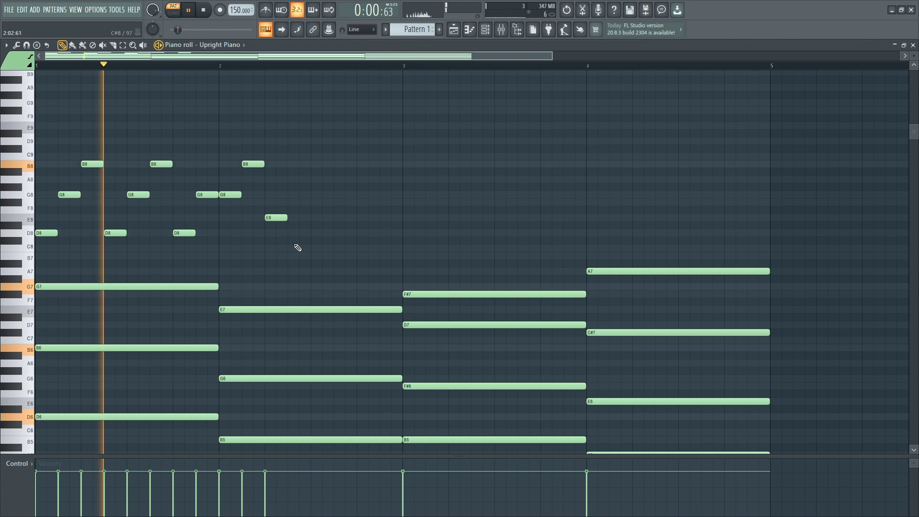
{"action": "key", "text": "space"}
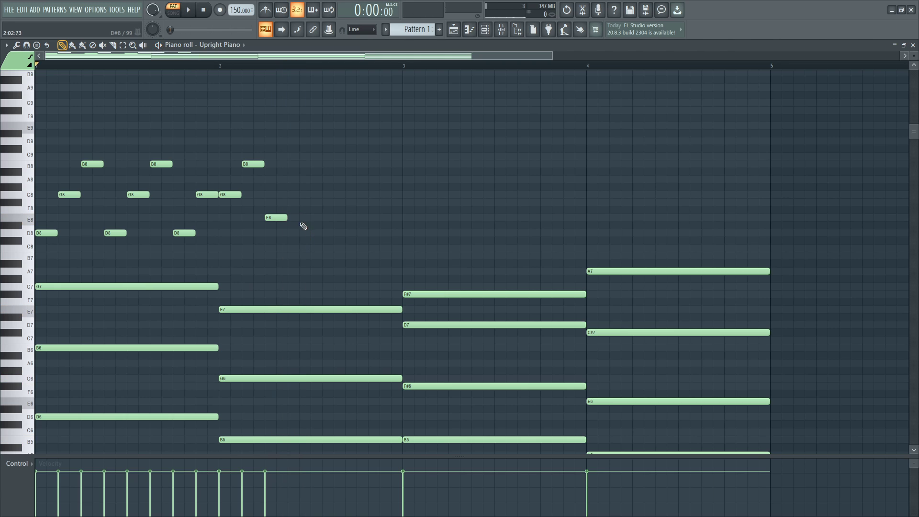
- Complete the bar 2 arpeggio with half-beat notes G8, B8, E8, G8 and a closing A8
{"action": "left_click", "coordinate": [295, 196]}
{"action": "left_click", "coordinate": [314, 172]}
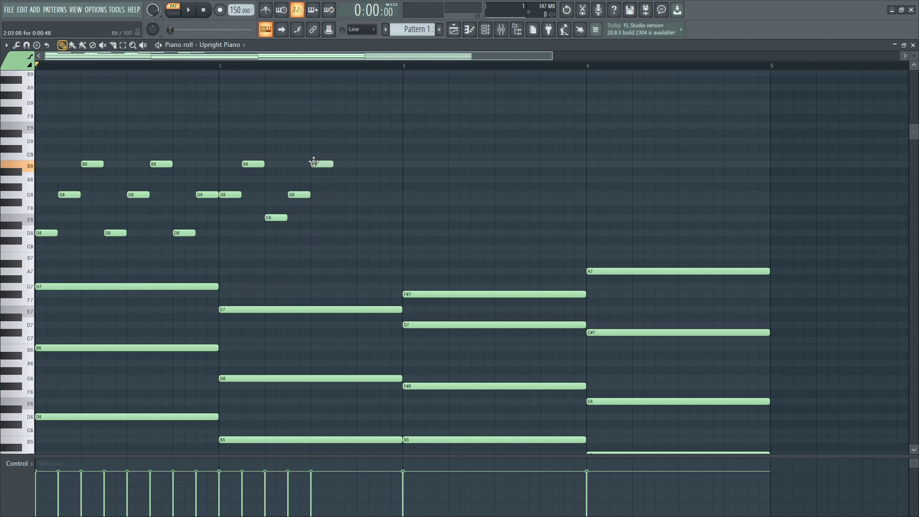
{"action": "left_click_drag", "start_coordinate": [315, 172], "coordinate": [315, 164]}
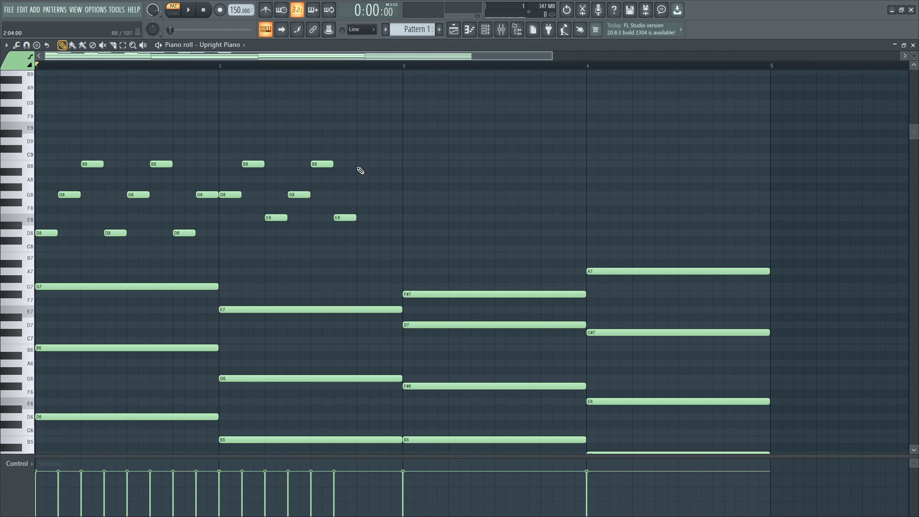
{"action": "left_click", "coordinate": [360, 195]}
{"action": "left_click", "coordinate": [383, 180]}
- Start the bar 3 arpeggio with descending half-beat notes B8, F#8 and D8 from its chord
{"action": "scroll", "coordinate": [452, 328], "scroll_direction": "down", "scroll_amount": 2}
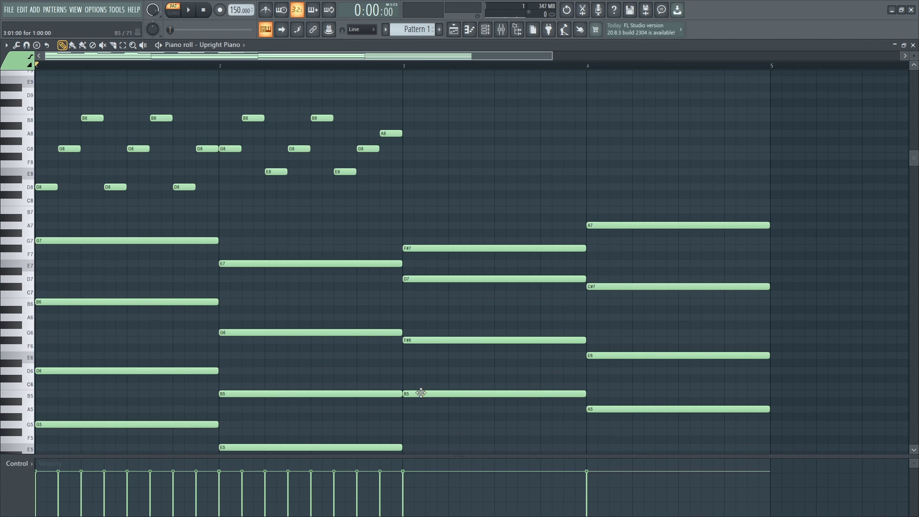
{"action": "scroll", "coordinate": [421, 277], "scroll_direction": "up", "scroll_amount": 2}
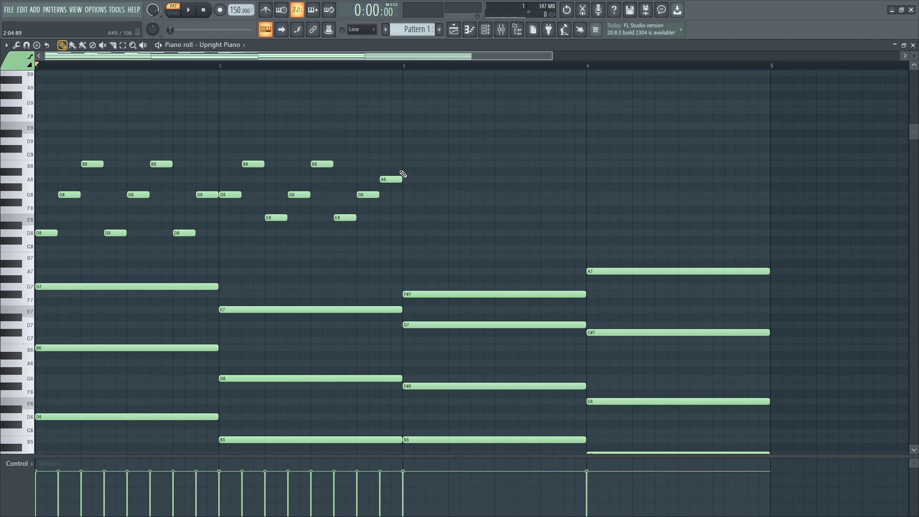
{"action": "left_click", "coordinate": [407, 164]}
{"action": "left_click", "coordinate": [446, 196]}
{"action": "left_click_drag", "start_coordinate": [446, 196], "coordinate": [461, 232]}
{"action": "left_click", "coordinate": [457, 187]}
- Complete the bar 3 arpeggio with half-beat notes B8, F#8, D8, F#8 and B8 while playing the pattern back
{"action": "key", "text": "space"}
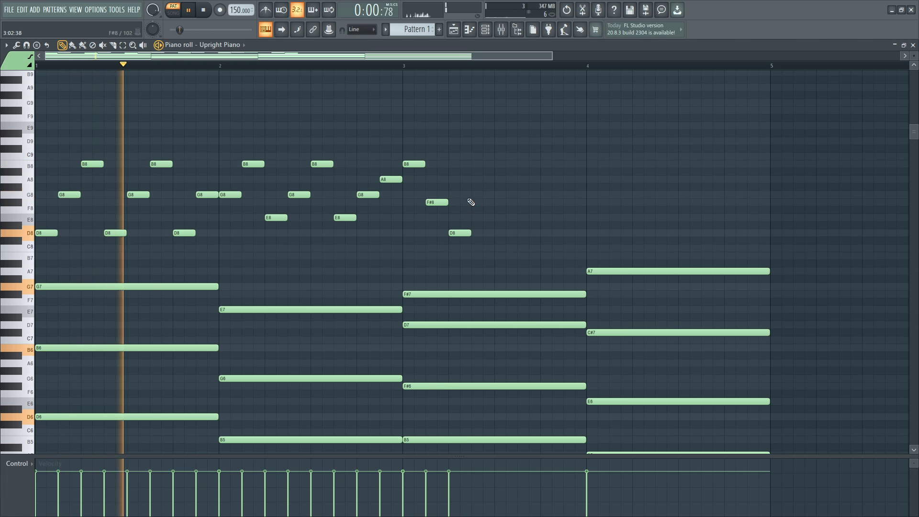
{"action": "left_click", "coordinate": [479, 164]}
{"action": "left_click", "coordinate": [501, 202]}
{"action": "left_click", "coordinate": [525, 232]}
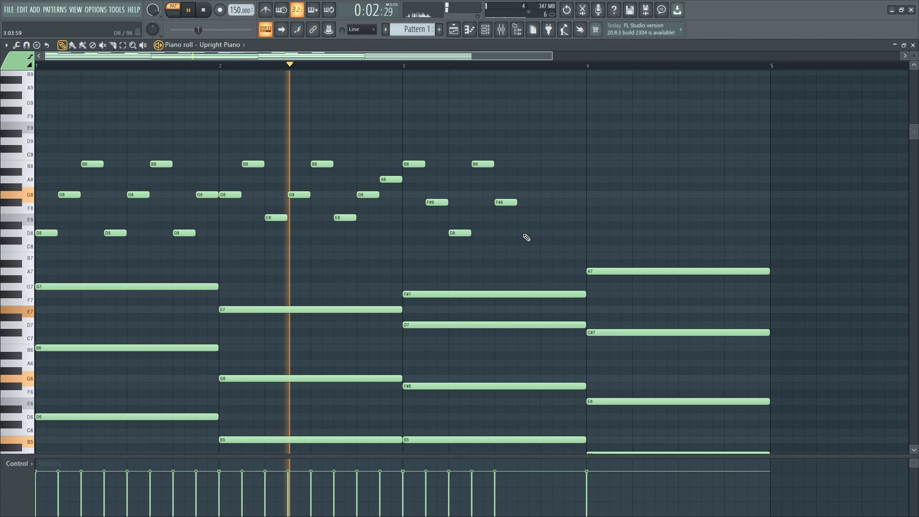
{"action": "left_click", "coordinate": [546, 203]}
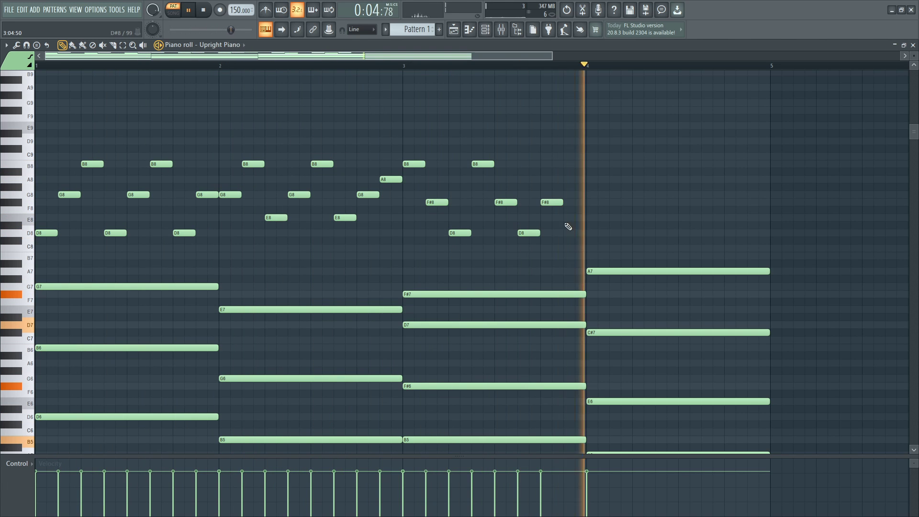
{"action": "key", "text": "space"}
{"action": "left_click", "coordinate": [567, 180]}
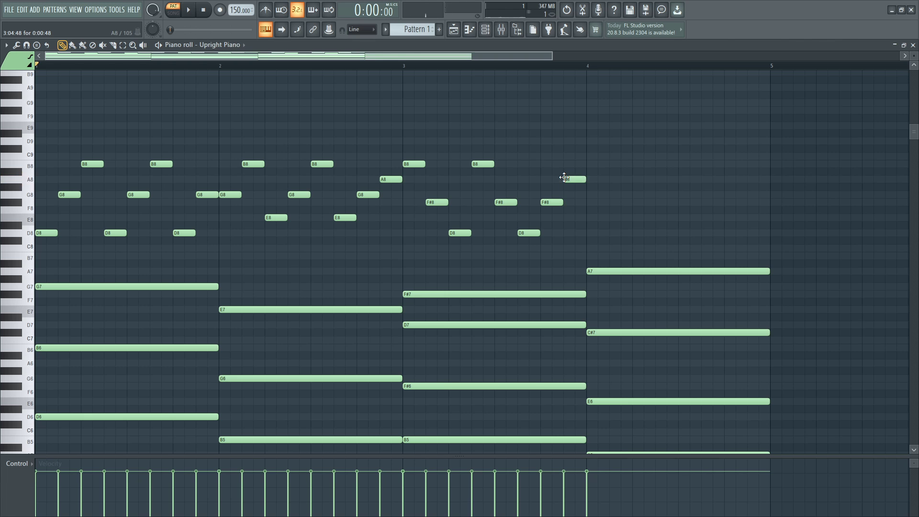
{"action": "left_click_drag", "start_coordinate": [570, 180], "coordinate": [570, 163]}
- Set the playback position to the start of bar 3 and listen to the arpeggio from there
{"action": "key", "text": "space"}
{"action": "left_click", "coordinate": [404, 66]}
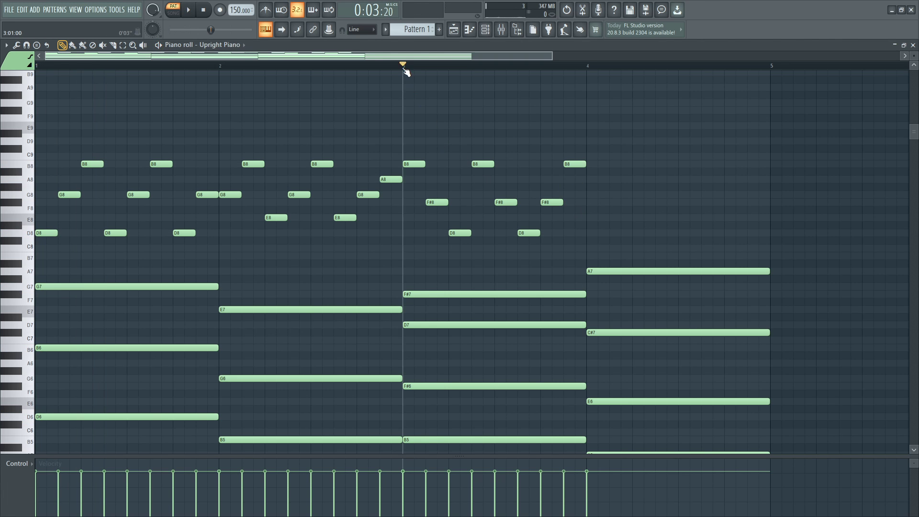
{"action": "key", "text": "space"}
- Start the bar 4 arpeggio with ascending half-beat notes C#8, E8 and A8 from its chord
{"action": "scroll", "coordinate": [601, 256], "scroll_direction": "down", "scroll_amount": 4}
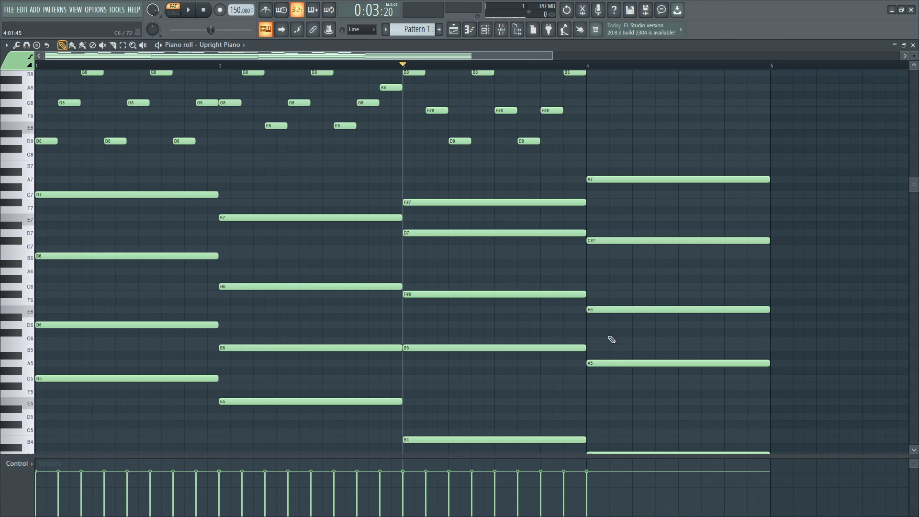
{"action": "scroll", "coordinate": [630, 250], "scroll_direction": "up", "scroll_amount": 5}
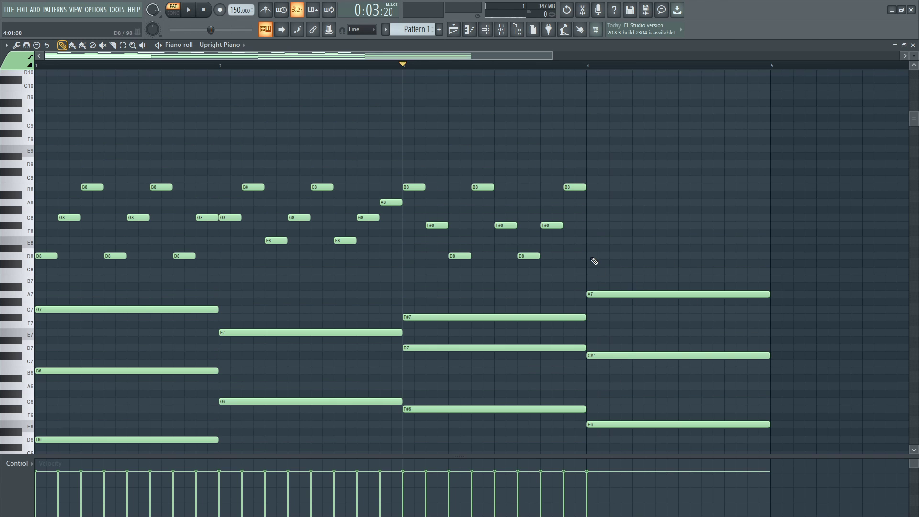
{"action": "left_click", "coordinate": [594, 258]}
{"action": "mouse_move", "coordinate": [596, 258]}
{"action": "left_mouse_down"}
{"action": "mouse_move", "coordinate": [599, 274]}
{"action": "mouse_move", "coordinate": [599, 261]}
{"action": "left_mouse_up"}
{"action": "left_click_drag", "start_coordinate": [612, 224], "coordinate": [624, 242]}
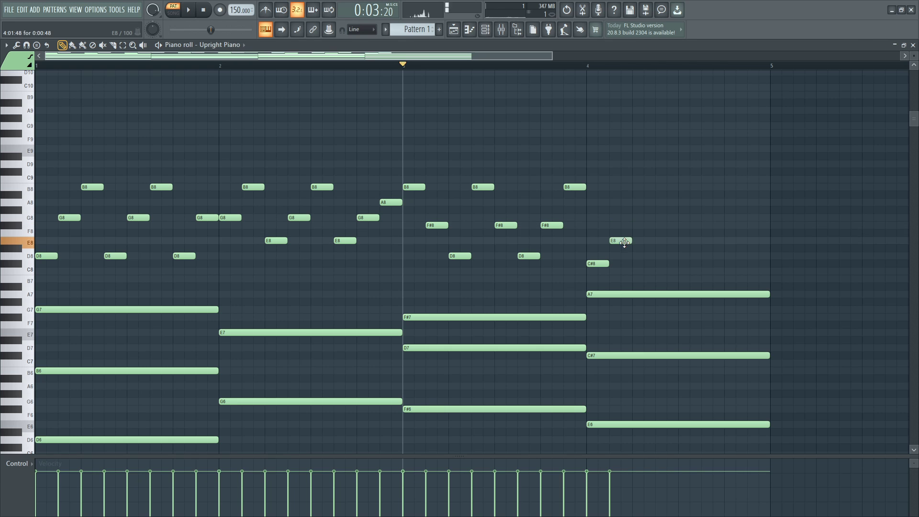
{"action": "left_click", "coordinate": [641, 202]}
{"action": "left_click", "coordinate": [642, 202]}
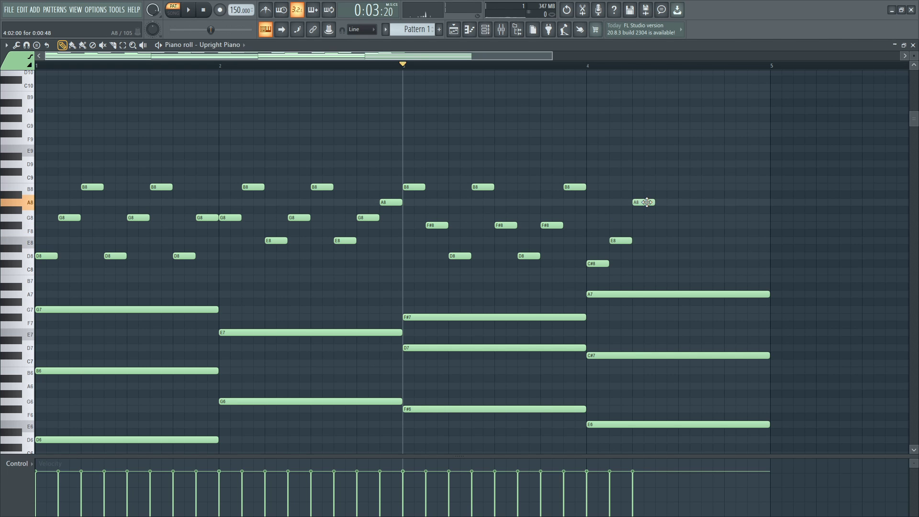
- Complete the bar 4 arpeggio with half-beat notes C#8, E8, A8, E8 and C#8, and play it back from bar 3
{"action": "left_click", "coordinate": [659, 264]}
{"action": "left_click", "coordinate": [682, 240]}
{"action": "left_click", "coordinate": [705, 202]}
{"action": "left_click", "coordinate": [727, 241]}
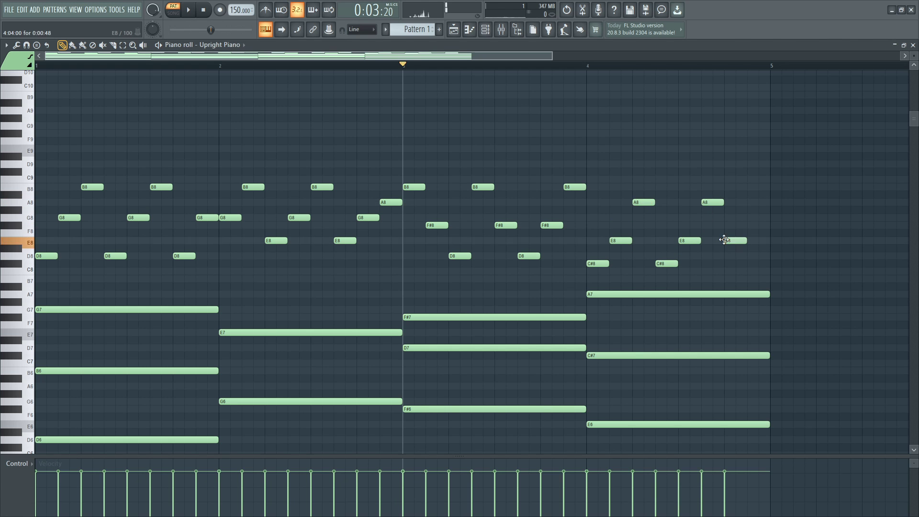
{"action": "left_click", "coordinate": [751, 263]}
{"action": "key", "text": "space"}
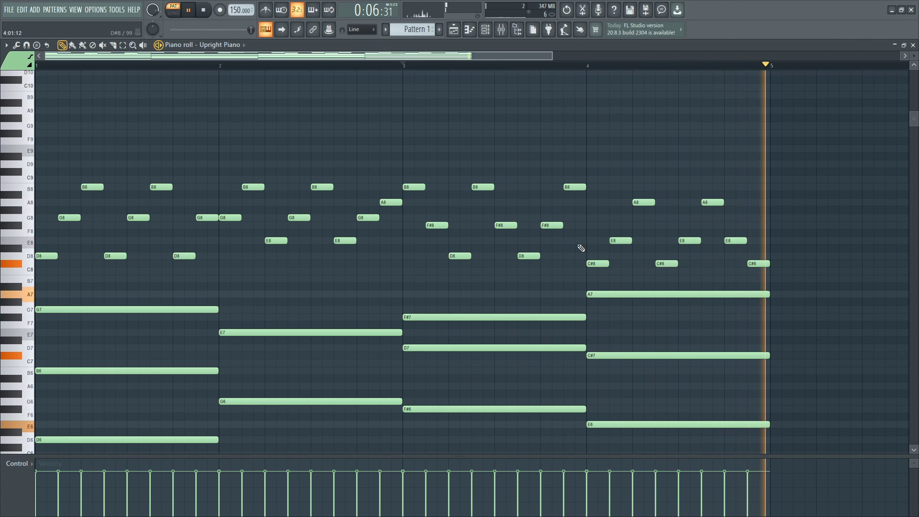
{"action": "key", "text": "space"}
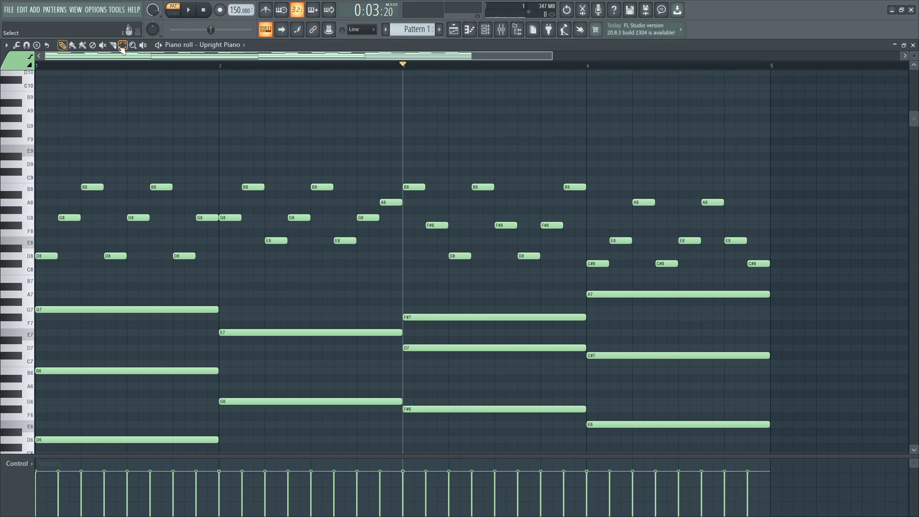
- Cut the whole four-bar arpeggio from the Upright Piano channel and paste it into a newly added empty channel
{"action": "left_click_drag", "start_coordinate": [781, 275], "coordinate": [42, 169]}
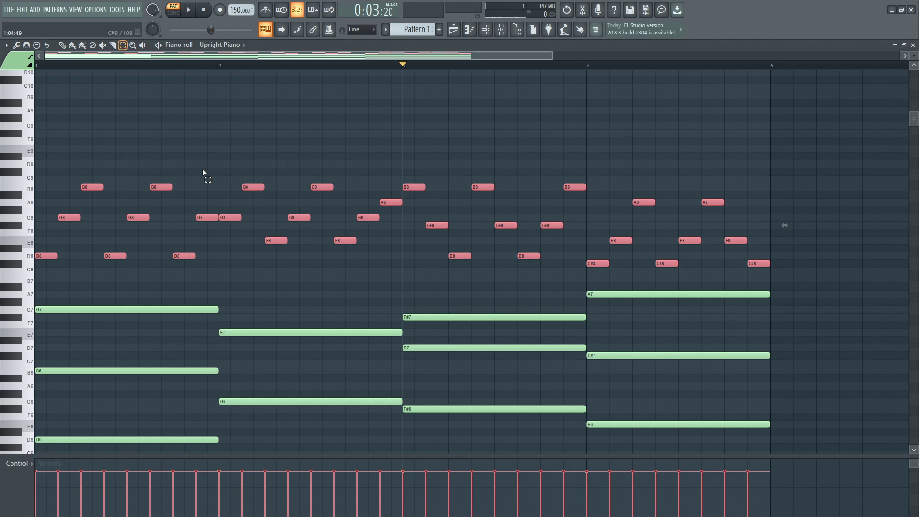
{"action": "left_click", "coordinate": [485, 29]}
{"action": "left_click", "coordinate": [530, 203]}
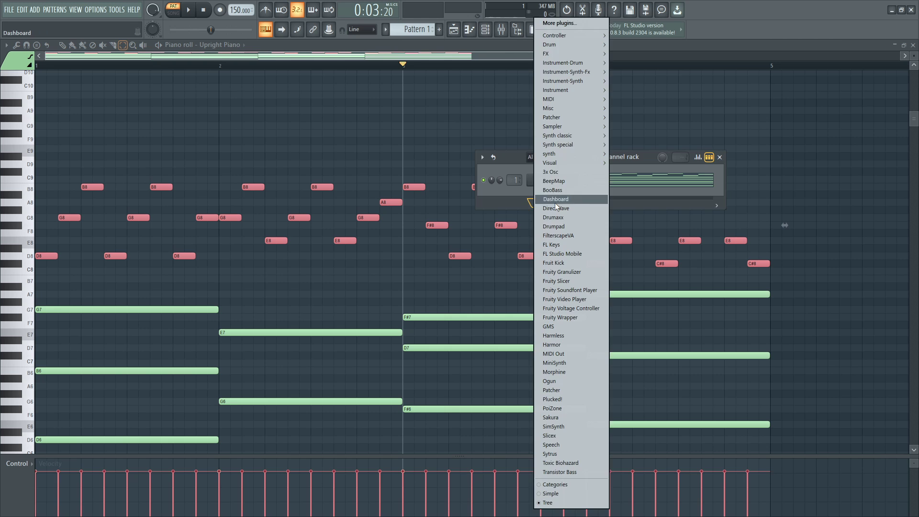
{"action": "left_click", "coordinate": [206, 45]}
{"action": "left_click", "coordinate": [229, 74]}
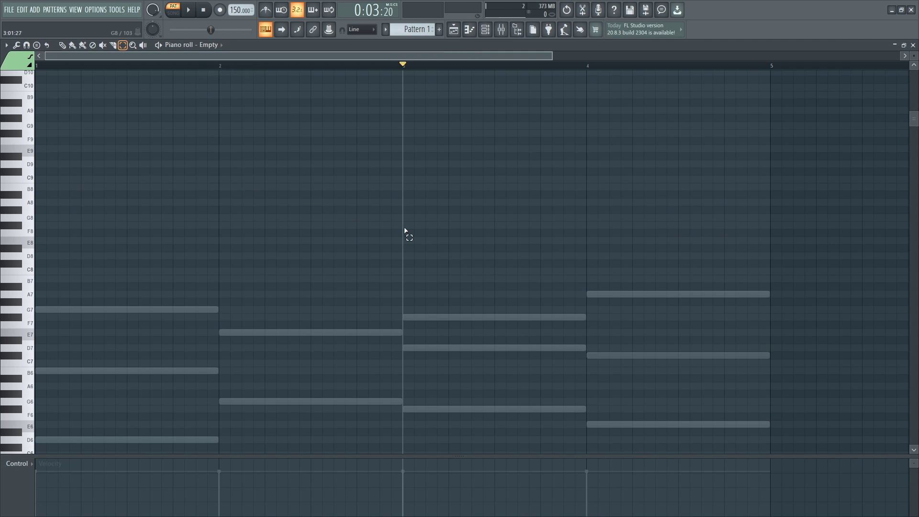
{"action": "key", "text": "ctrl+v"}
{"action": "left_click", "coordinate": [247, 161]}
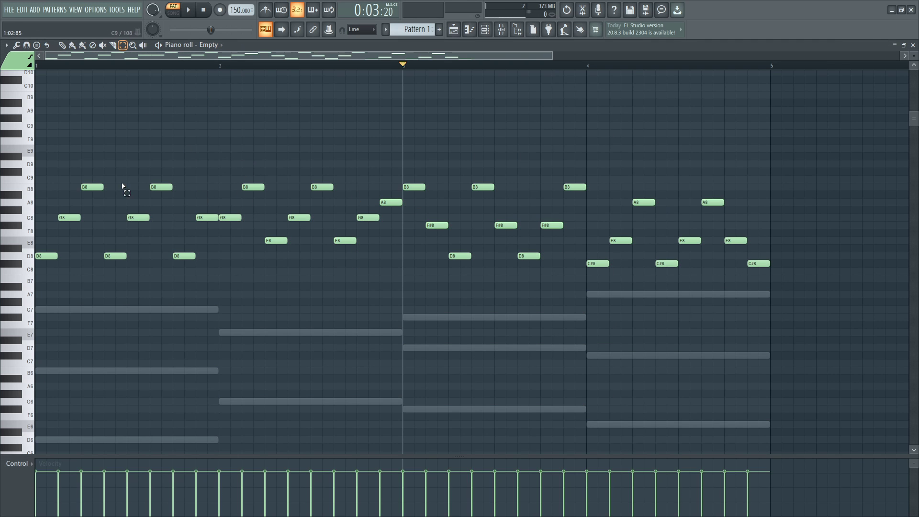
- Select all the arpeggio notes in the new channel, lengthen them to about five beats each so they overlap, and clear the selection
{"action": "left_click_drag", "start_coordinate": [789, 274], "coordinate": [36, 161]}
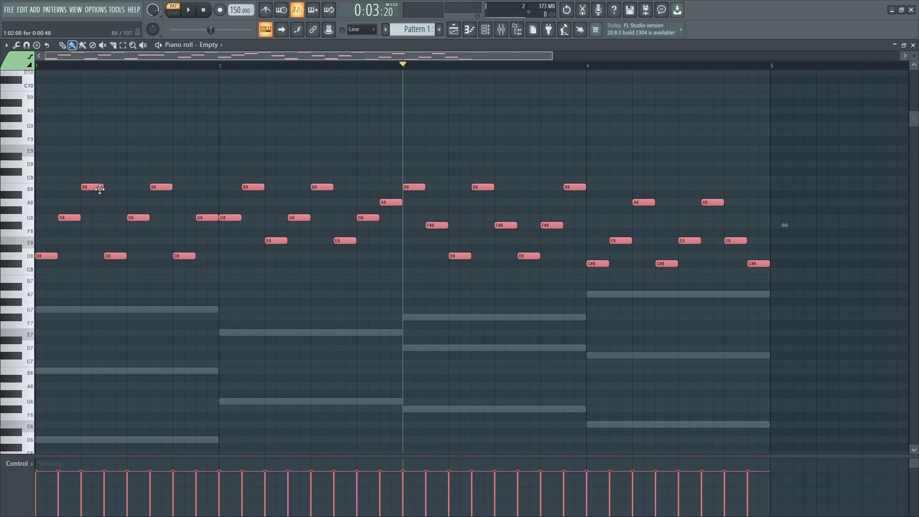
{"action": "left_click_drag", "start_coordinate": [100, 188], "coordinate": [152, 186]}
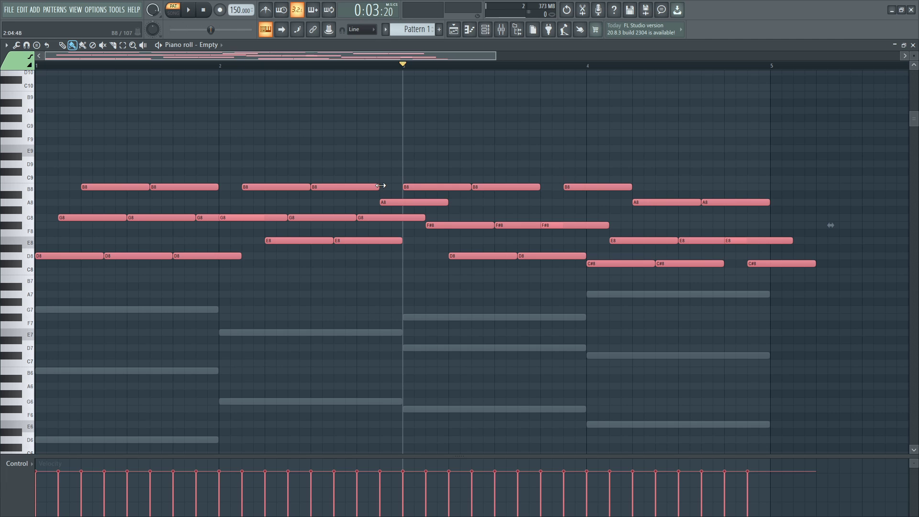
{"action": "left_click_drag", "start_coordinate": [381, 186], "coordinate": [537, 193]}
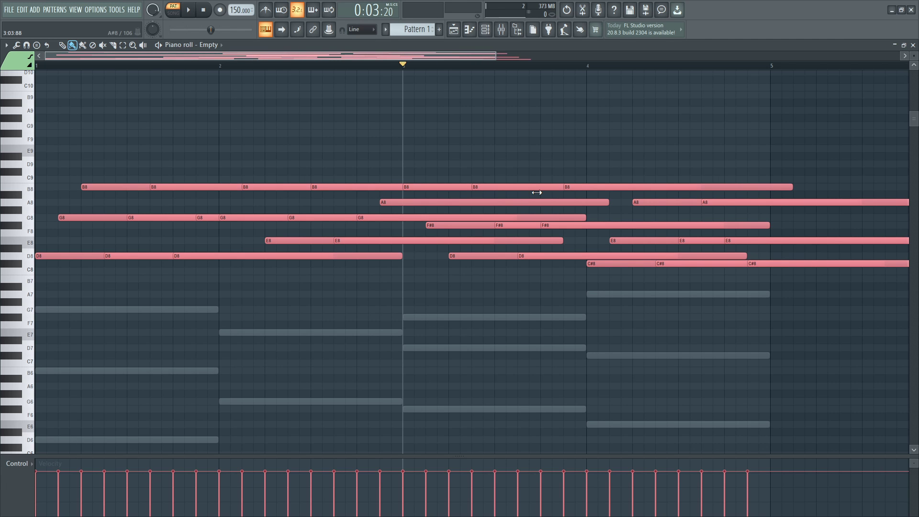
{"action": "left_click", "coordinate": [213, 139]}
{"action": "key", "text": "ctrl+z"}
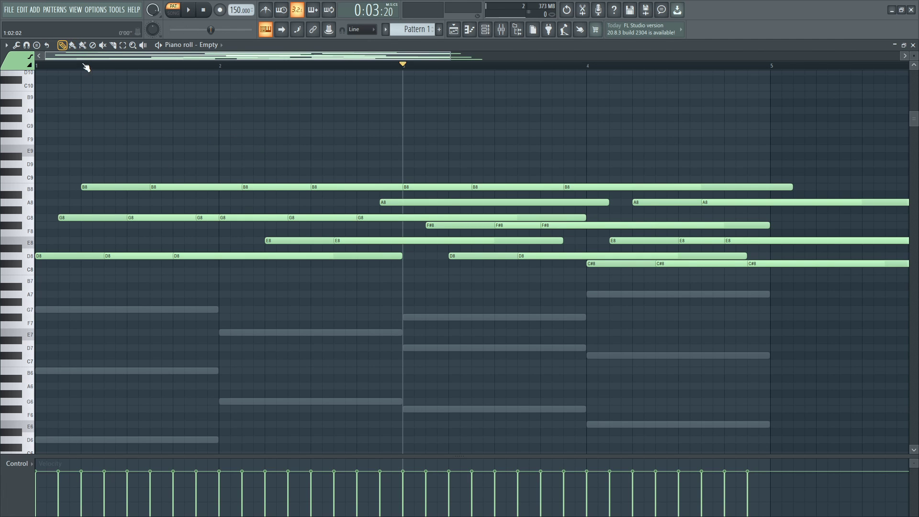
- Delete the first ten arpeggio notes, shift the remaining arpeggio back to the start of bar 1, and play it
{"action": "mouse_move", "coordinate": [270, 179]}
{"action": "left_mouse_down"}
{"action": "mouse_move", "coordinate": [236, 248]}
{"action": "mouse_move", "coordinate": [163, 191]}
{"action": "left_mouse_up"}
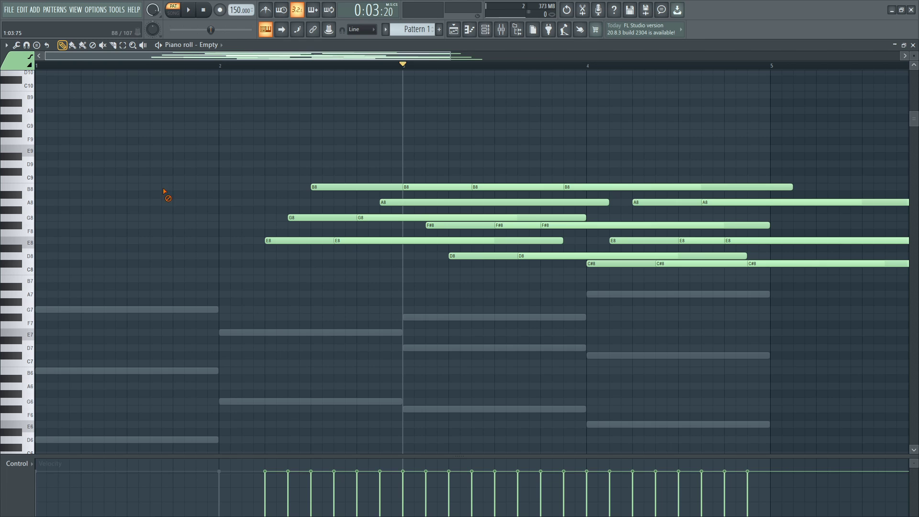
{"action": "left_click", "coordinate": [123, 44]}
{"action": "left_click_drag", "start_coordinate": [341, 176], "coordinate": [784, 290]}
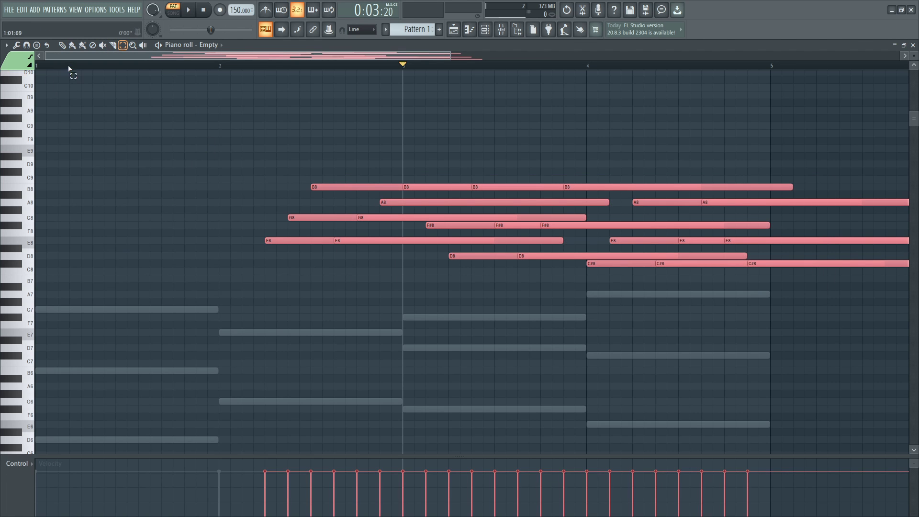
{"action": "left_click", "coordinate": [77, 46]}
{"action": "left_click_drag", "start_coordinate": [554, 227], "coordinate": [29, 250]}
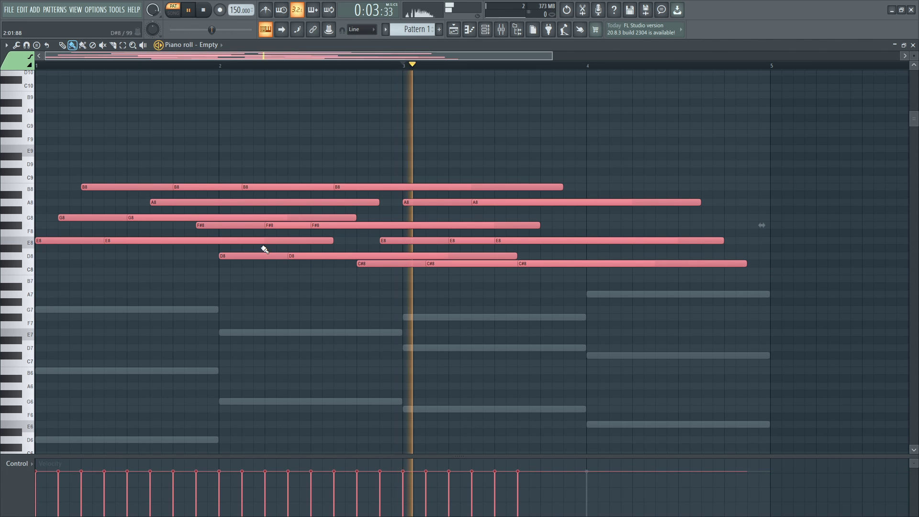
{"action": "key", "text": "space"}
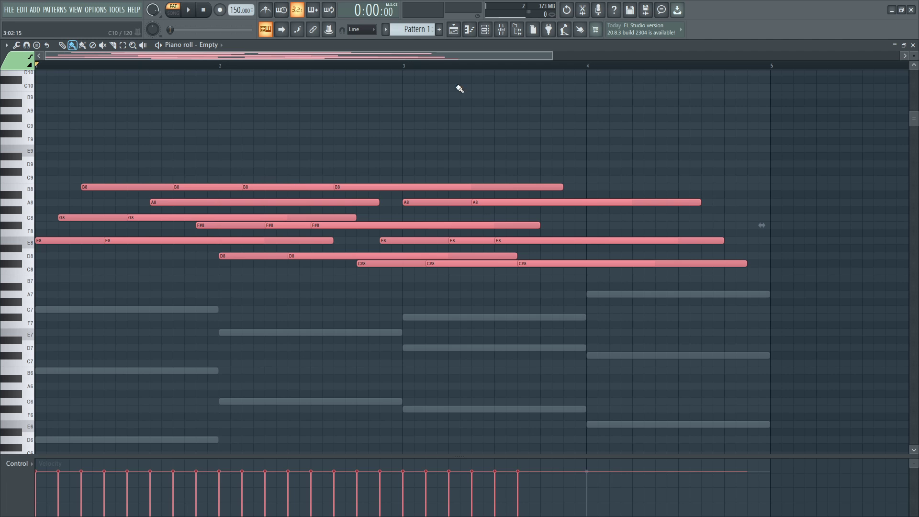
- Switch the piano roll from the empty channel to the Upright Piano channel
{"action": "left_click", "coordinate": [485, 30]}
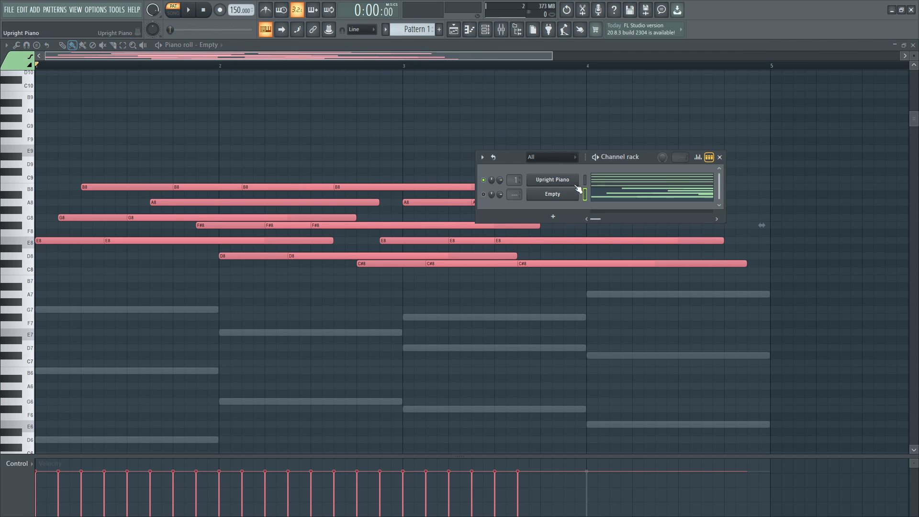
{"action": "left_click", "coordinate": [451, 36]}
{"action": "left_click", "coordinate": [210, 45]}
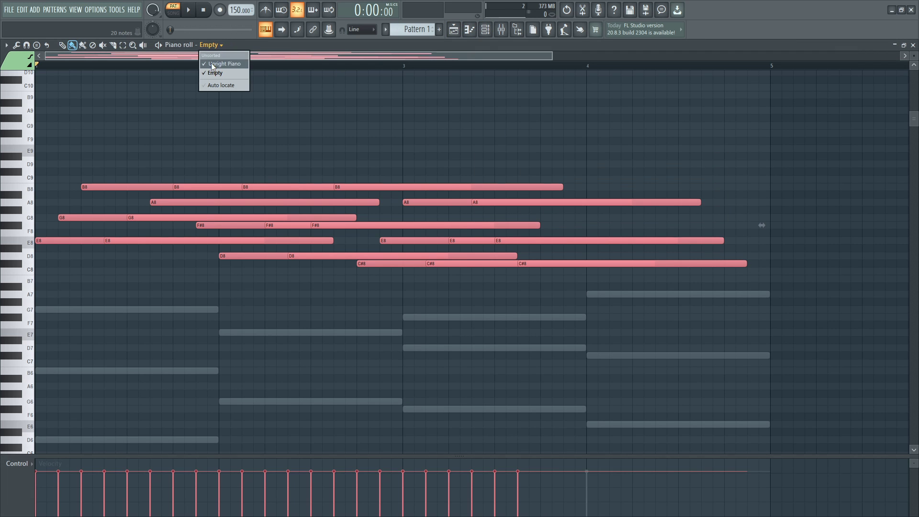
{"action": "left_click", "coordinate": [211, 62]}
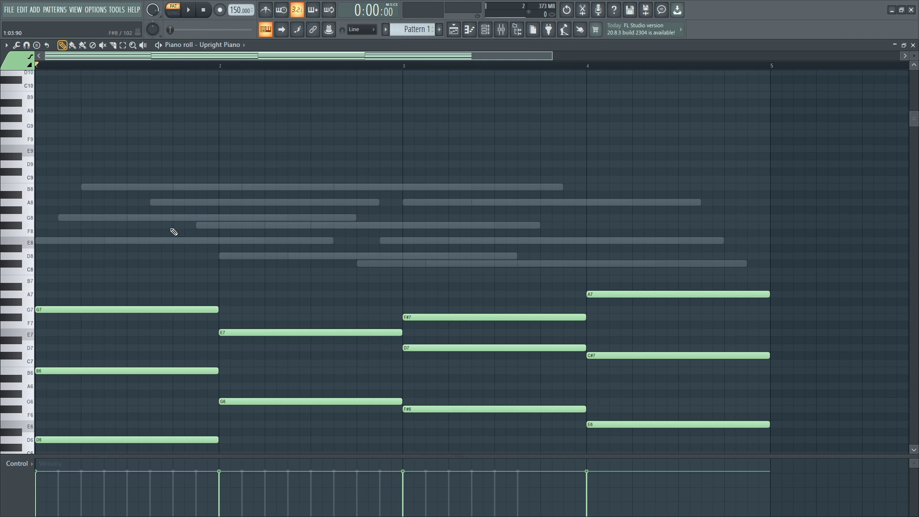
- Start a melody above the bar 1 chord with half-beat notes B8, G8, B8 and G8, and play it
{"action": "left_click", "coordinate": [217, 233]}
{"action": "left_click_drag", "start_coordinate": [212, 233], "coordinate": [52, 241]}
{"action": "right_click", "coordinate": [52, 241]}
{"action": "left_click", "coordinate": [39, 194]}
{"action": "left_click_drag", "start_coordinate": [246, 194], "coordinate": [52, 192]}
{"action": "left_click", "coordinate": [69, 218]}
{"action": "left_click", "coordinate": [91, 187]}
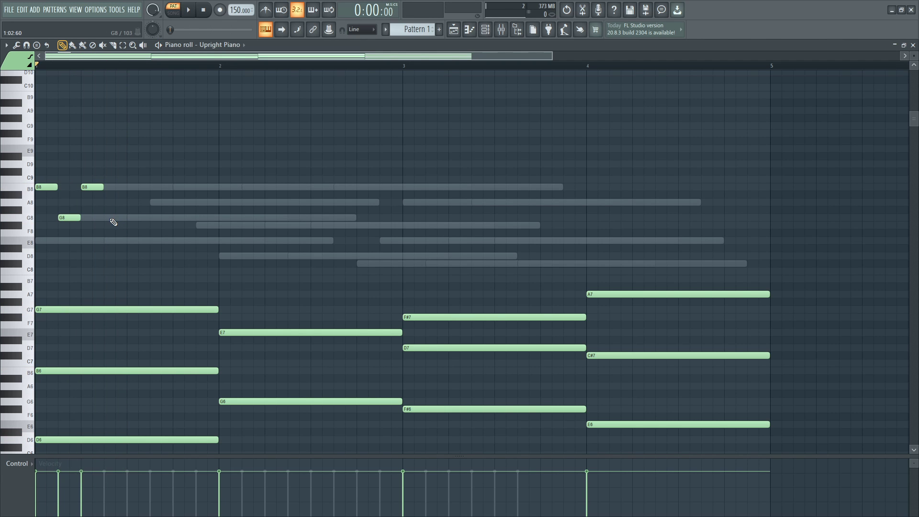
{"action": "left_click", "coordinate": [129, 218]}
{"action": "key", "text": "space"}
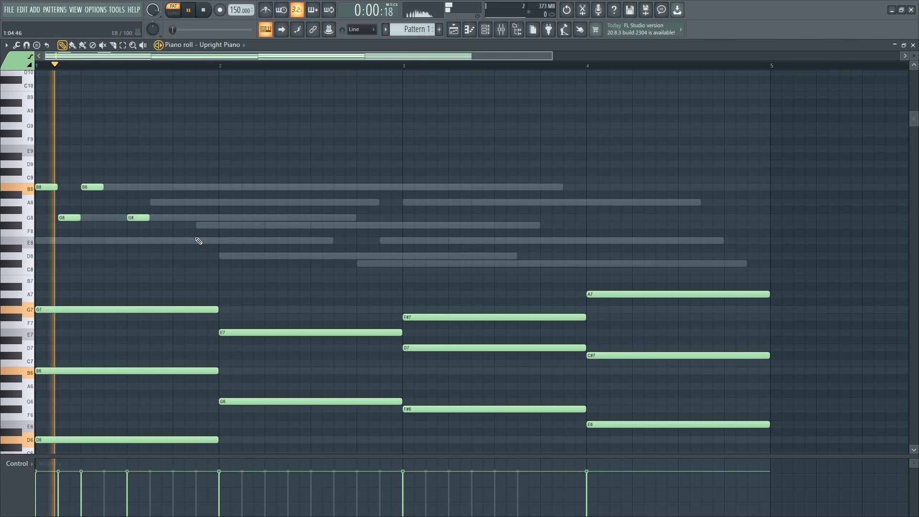
{"action": "key", "text": "space"}
- Add a D8 at the end of bar 1 and half-beat notes G8, B8, A8 and G8 in bar 2, and play the melody
{"action": "left_click", "coordinate": [198, 257]}
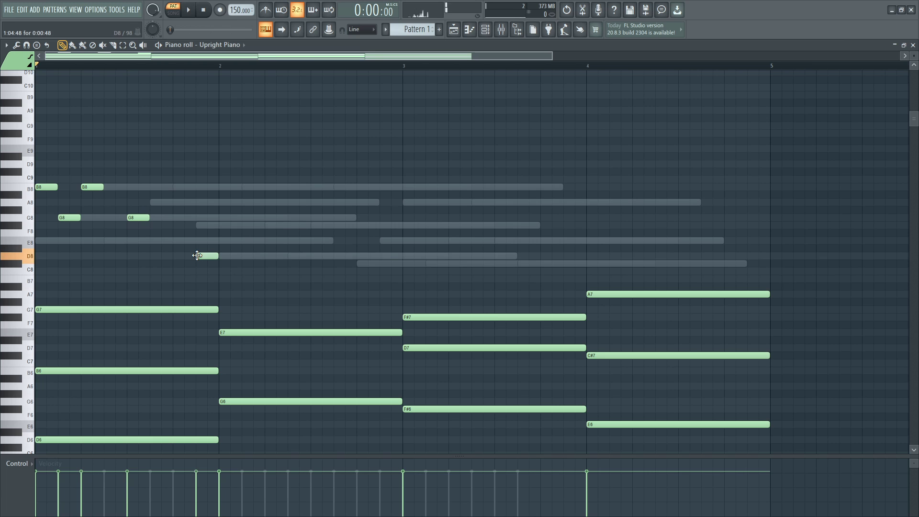
{"action": "left_click", "coordinate": [220, 225]}
{"action": "left_click_drag", "start_coordinate": [220, 225], "coordinate": [220, 217]}
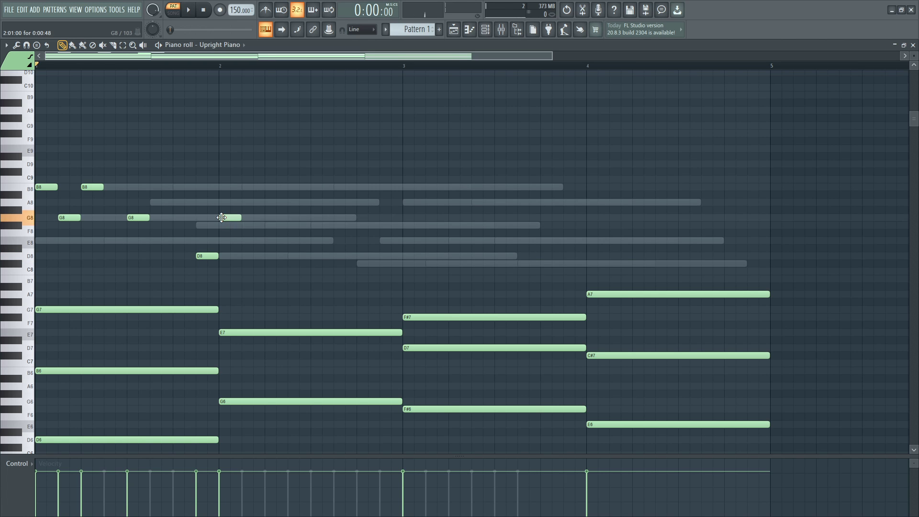
{"action": "left_click", "coordinate": [245, 187]}
{"action": "left_click", "coordinate": [290, 203]}
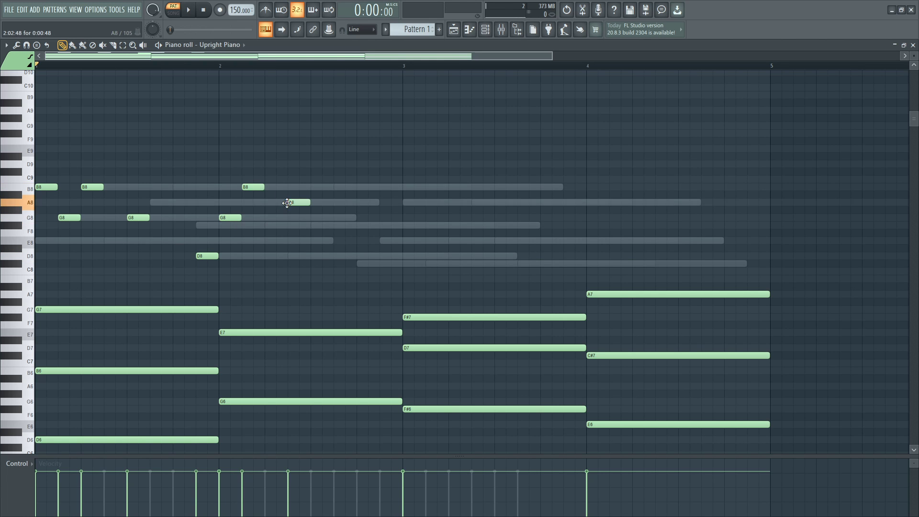
{"action": "left_click", "coordinate": [314, 218]}
{"action": "key", "text": "space"}
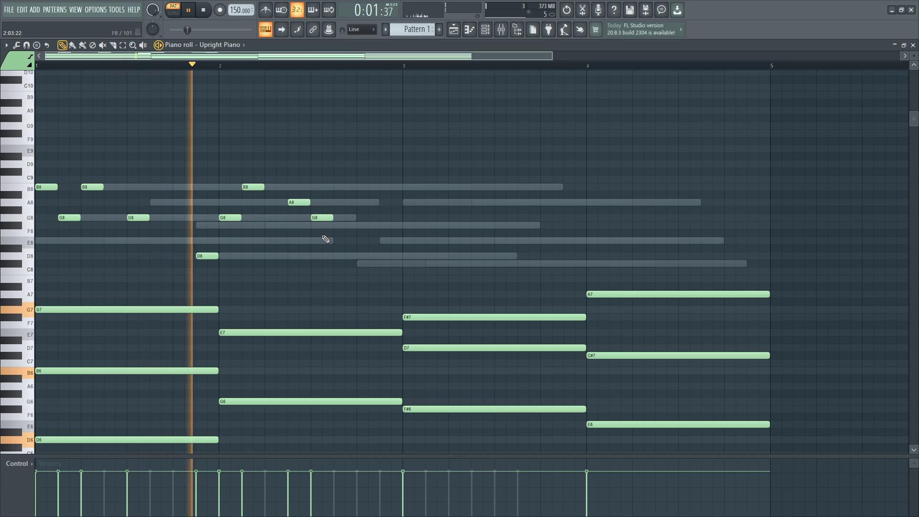
{"action": "key", "text": "space"}
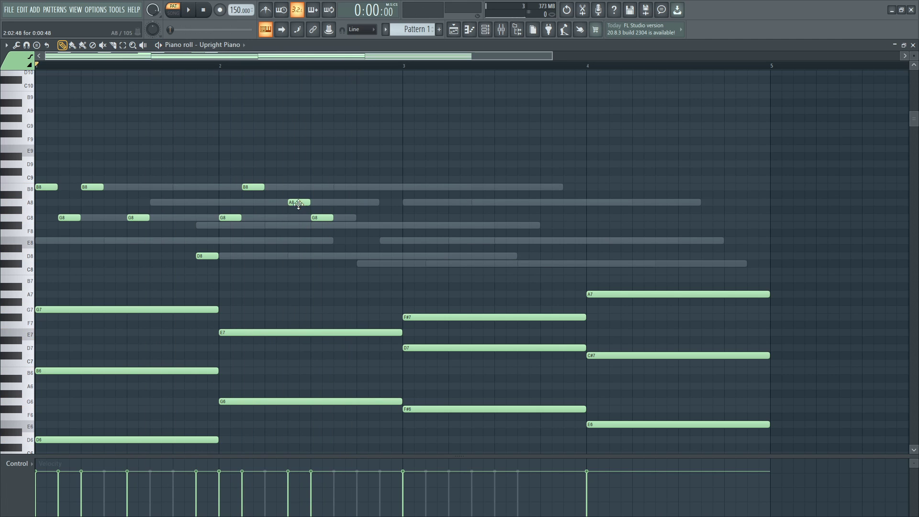
- Play the melody from bar 2, move that bar's last G8 half a beat later, and play it again
{"action": "left_click", "coordinate": [219, 67]}
{"action": "key", "text": "space"}
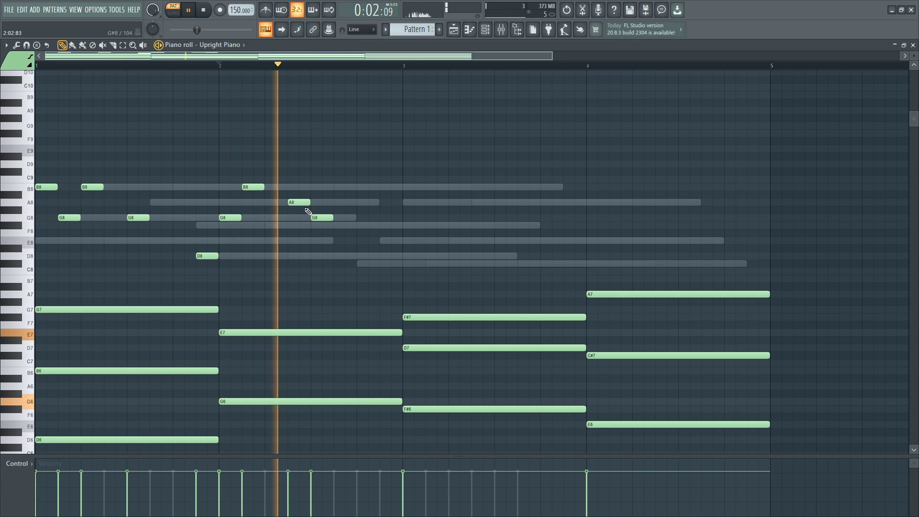
{"action": "key", "text": "space"}
{"action": "left_click_drag", "start_coordinate": [326, 218], "coordinate": [349, 218]}
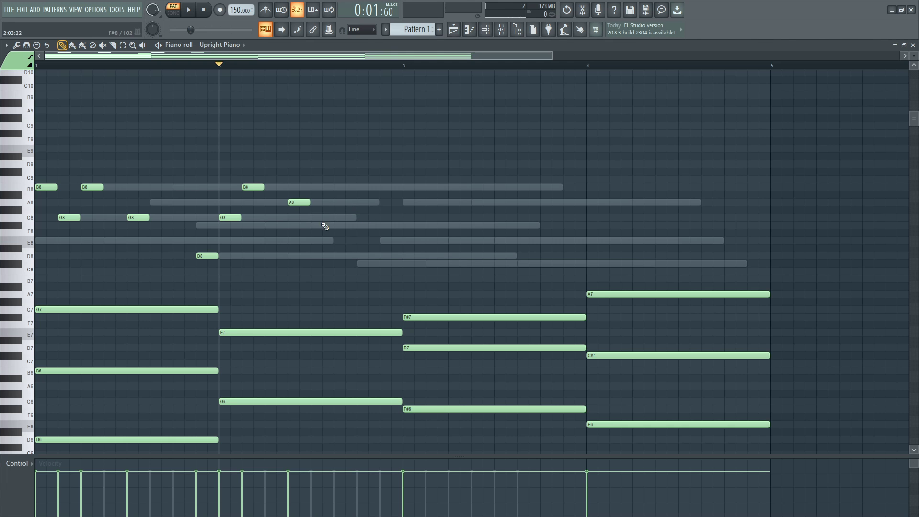
{"action": "key", "text": "space"}
{"action": "key", "text": "space"}
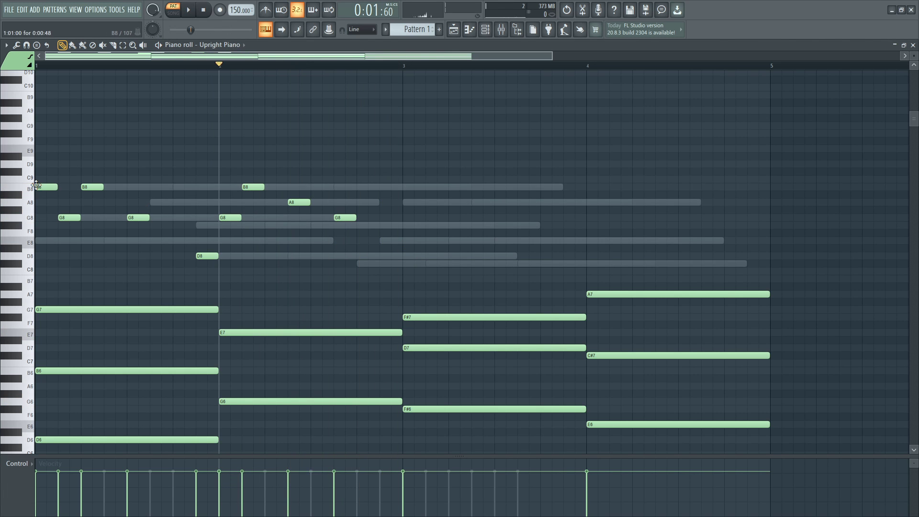
- Try lowering the two B8 melody notes in bar 1 to A8 and play the melody from the start
{"action": "left_click_drag", "start_coordinate": [42, 186], "coordinate": [87, 202]}
{"action": "left_click", "coordinate": [44, 67]}
{"action": "key", "text": "space"}
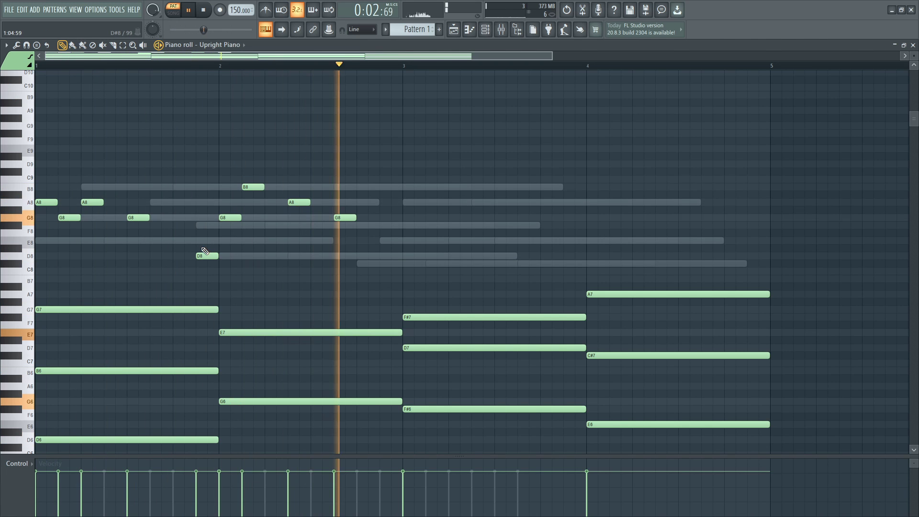
{"action": "key", "text": "space"}
- Change the first melody note of bar 1 to E8 and the third to B8 during playback
{"action": "left_click_drag", "start_coordinate": [48, 202], "coordinate": [48, 241]}
{"action": "key", "text": "space"}
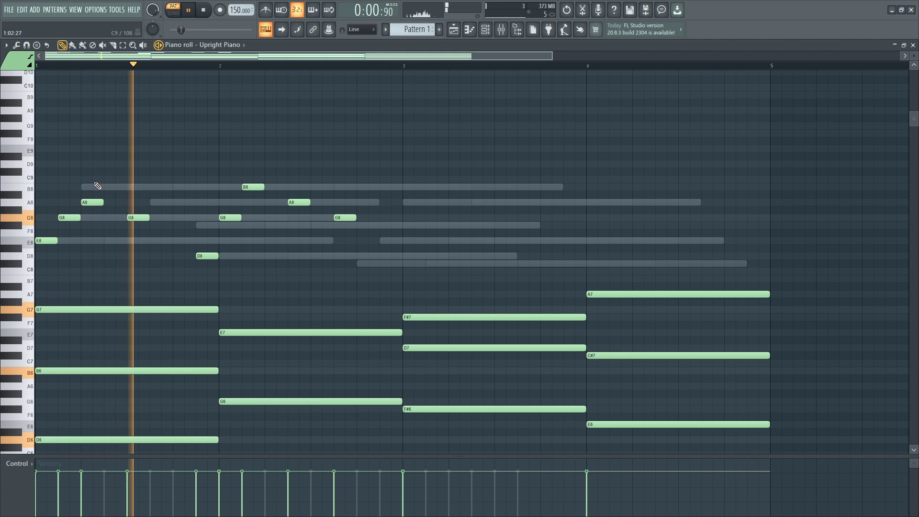
{"action": "left_click_drag", "start_coordinate": [93, 202], "coordinate": [92, 186]}
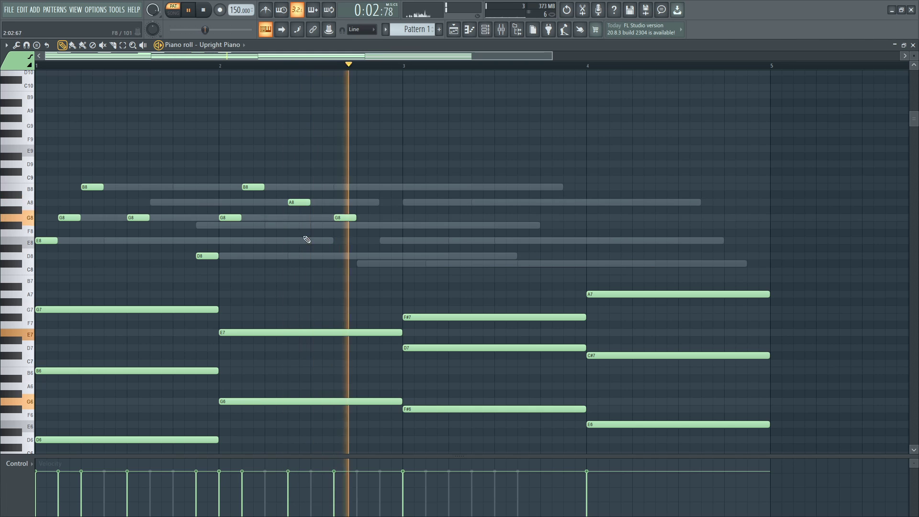
{"action": "key", "text": "space"}
- Add half-beat melody notes E8, G8, B8 and G8 in bar 3 and play the melody
{"action": "left_click", "coordinate": [406, 265]}
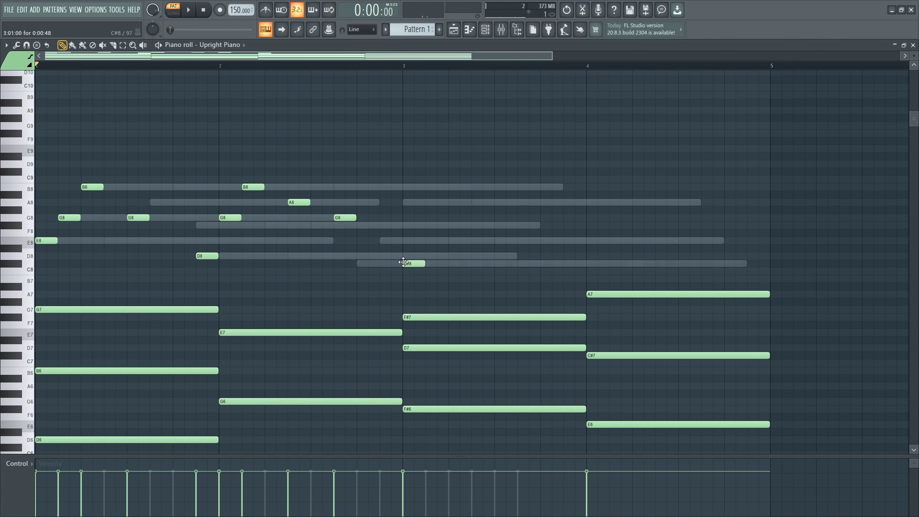
{"action": "left_click_drag", "start_coordinate": [404, 262], "coordinate": [428, 217]}
{"action": "left_click", "coordinate": [433, 225]}
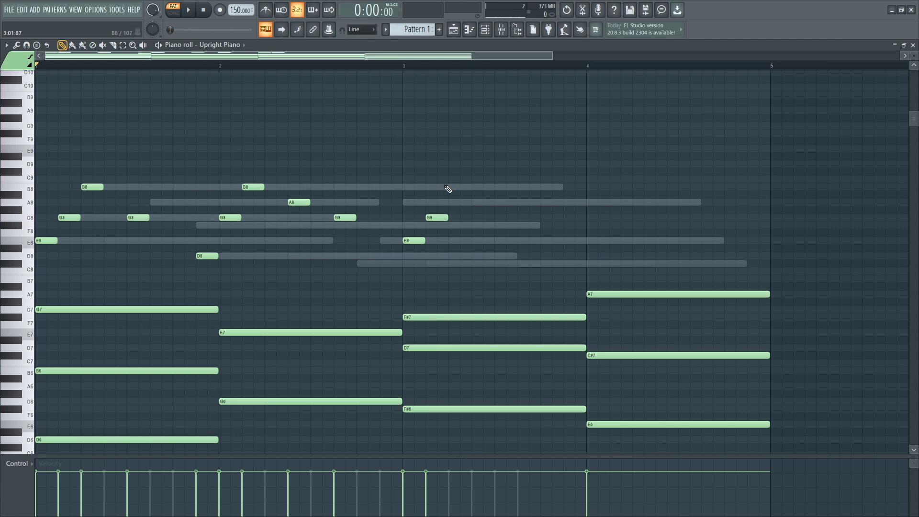
{"action": "left_click", "coordinate": [448, 188]}
{"action": "left_click", "coordinate": [498, 219]}
{"action": "key", "text": "space"}
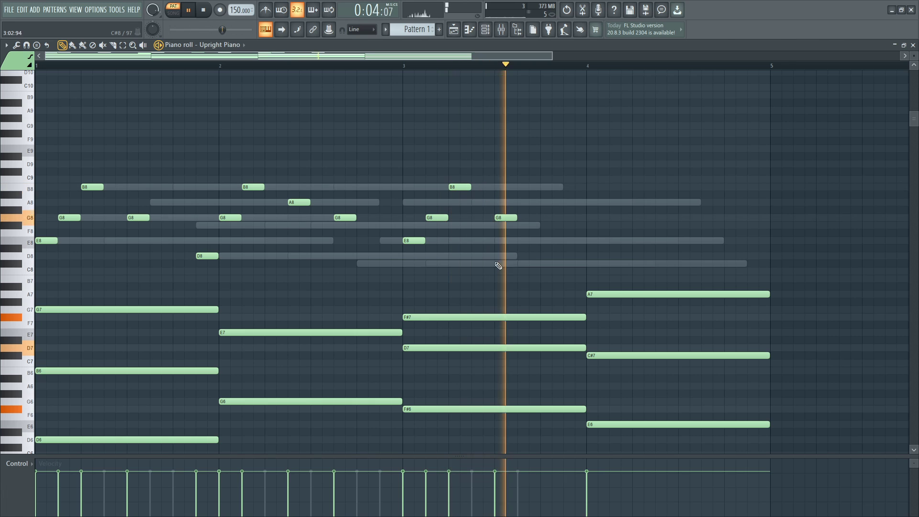
{"action": "key", "text": "space"}
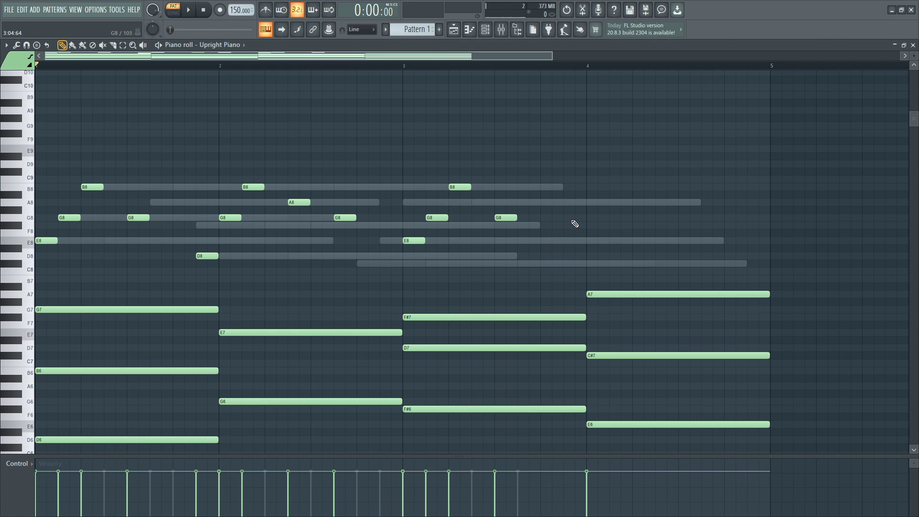
- Start the bar 4 melody with half-beat notes G8, A8 and A8
{"action": "left_click", "coordinate": [588, 257]}
{"action": "left_click_drag", "start_coordinate": [593, 256], "coordinate": [594, 241]}
{"action": "left_click", "coordinate": [592, 218]}
{"action": "left_click", "coordinate": [618, 188]}
{"action": "right_click", "coordinate": [624, 188]}
{"action": "left_click", "coordinate": [615, 201]}
{"action": "left_click", "coordinate": [649, 202]}
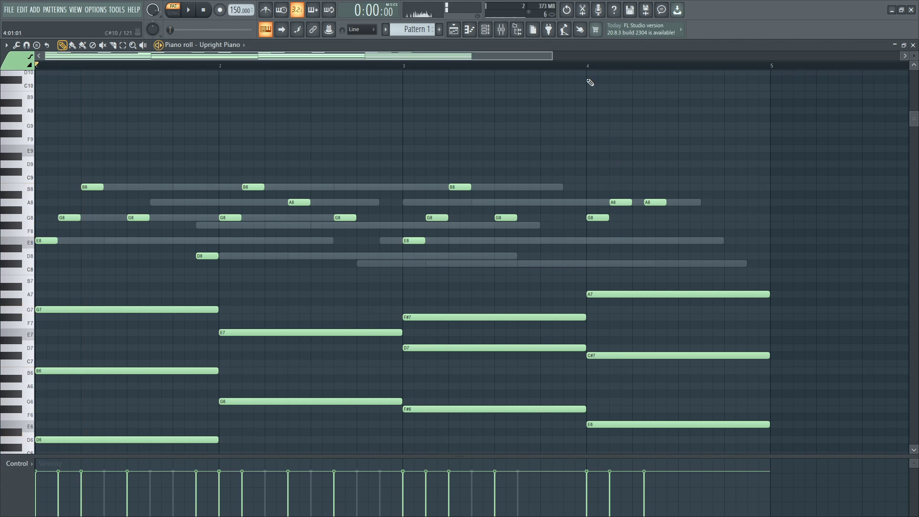
- Play from bar 4, move the bar's second A8 slightly later to the middle of beat 2, and play it again
{"action": "left_click", "coordinate": [592, 65]}
{"action": "key", "text": "space"}
{"action": "left_click_drag", "start_coordinate": [655, 202], "coordinate": [667, 202]}
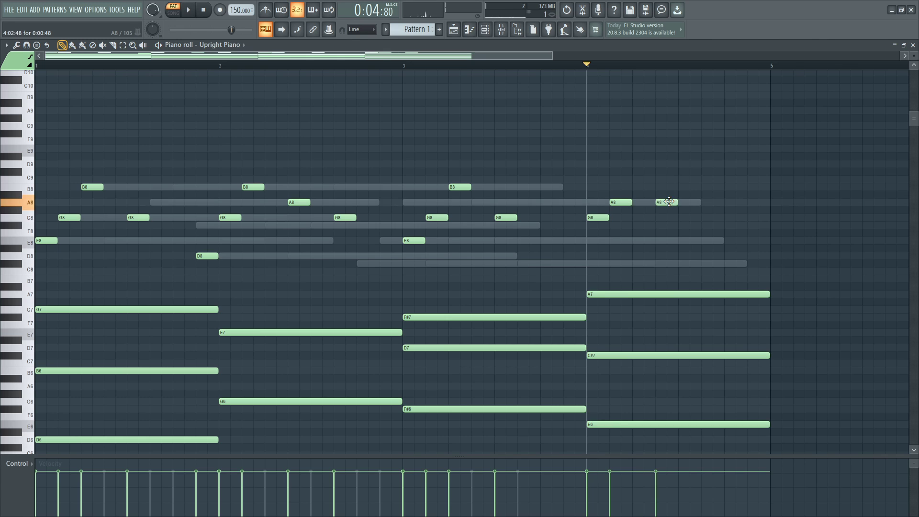
{"action": "key", "text": "space"}
{"action": "key", "text": "space"}
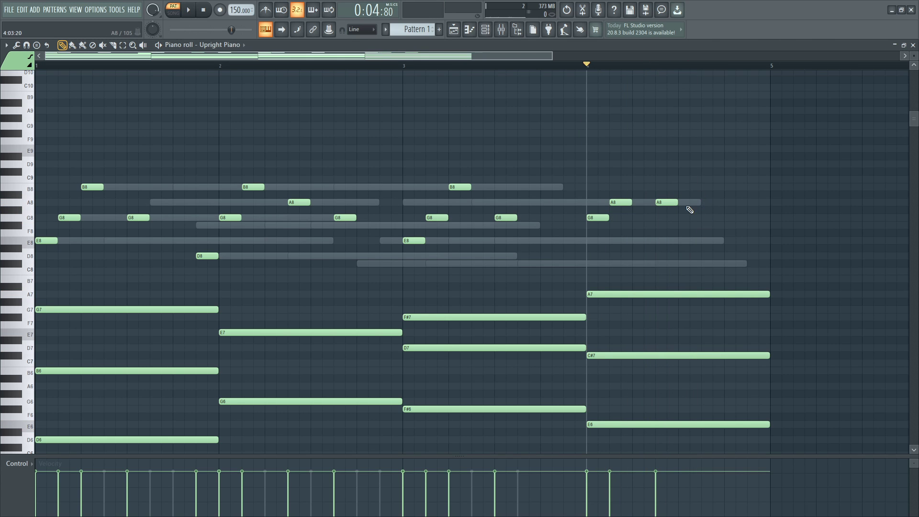
- Continue the bar 4 melody from beat 3 with half-beat notes A8, B8, A8 and G8, and play it
{"action": "left_click", "coordinate": [683, 187]}
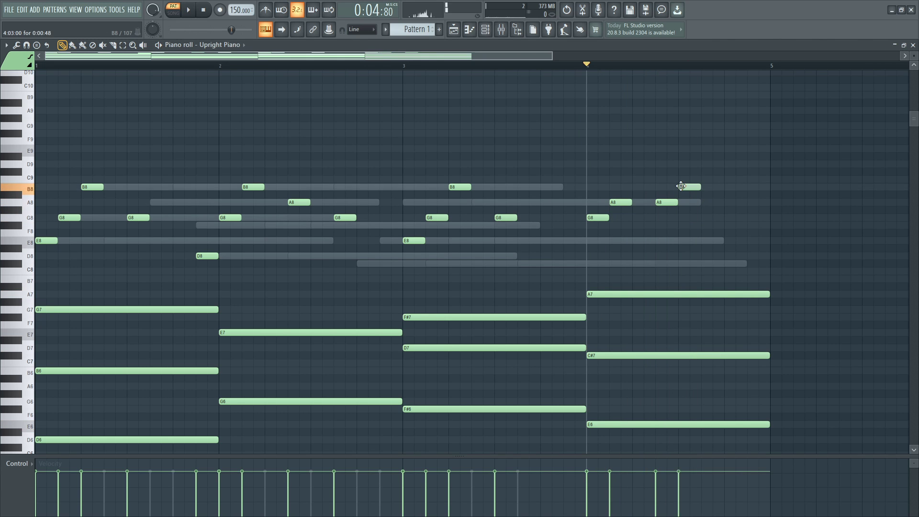
{"action": "right_click", "coordinate": [683, 188]}
{"action": "left_click", "coordinate": [684, 202]}
{"action": "left_click", "coordinate": [707, 187]}
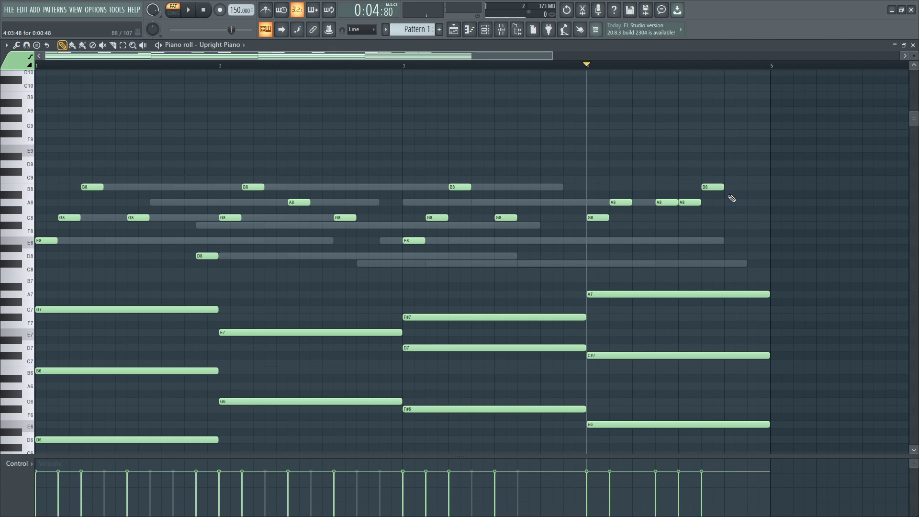
{"action": "left_click", "coordinate": [727, 203]}
{"action": "left_click", "coordinate": [751, 225]}
{"action": "left_click_drag", "start_coordinate": [752, 225], "coordinate": [751, 218]}
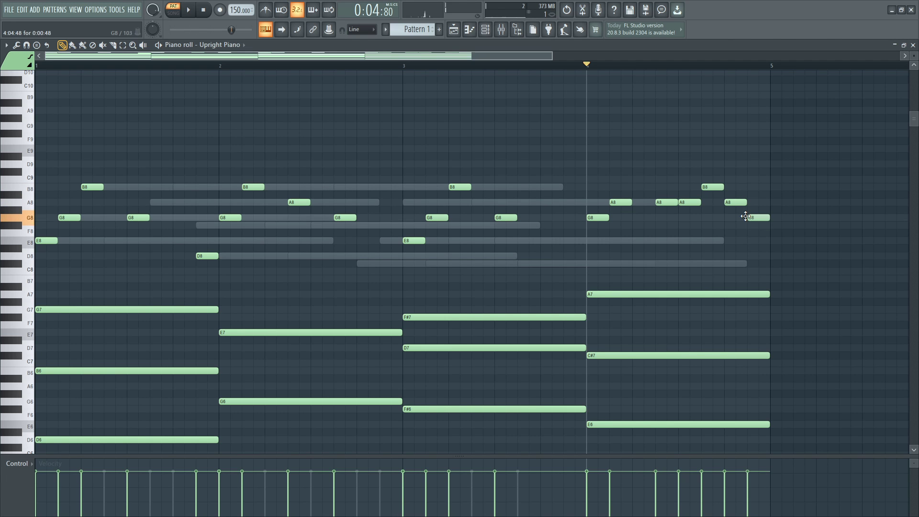
{"action": "key", "text": "space"}
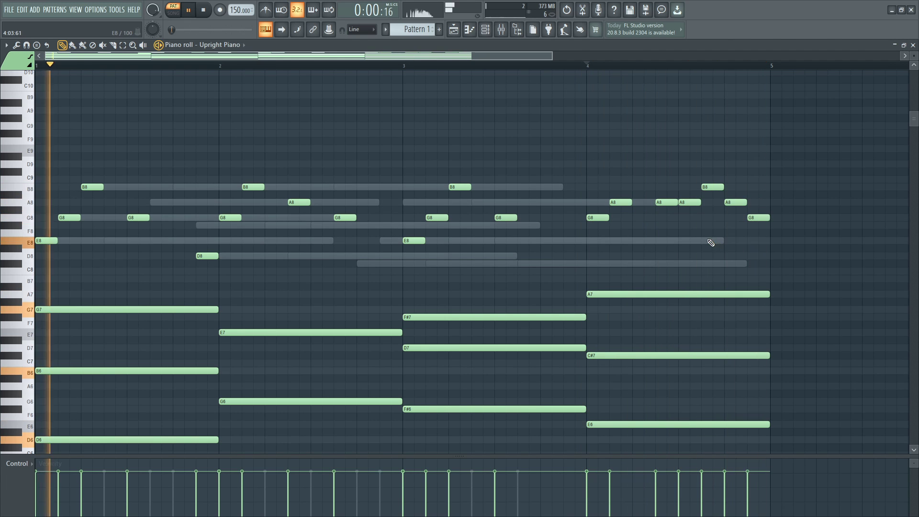
{"action": "key", "text": "space"}
- Remove the A8 on beat 3 of bar 4, shift the following B8, A8 and G8 half a beat earlier, and end with E8
{"action": "left_click", "coordinate": [757, 218]}
{"action": "right_click", "coordinate": [691, 202]}
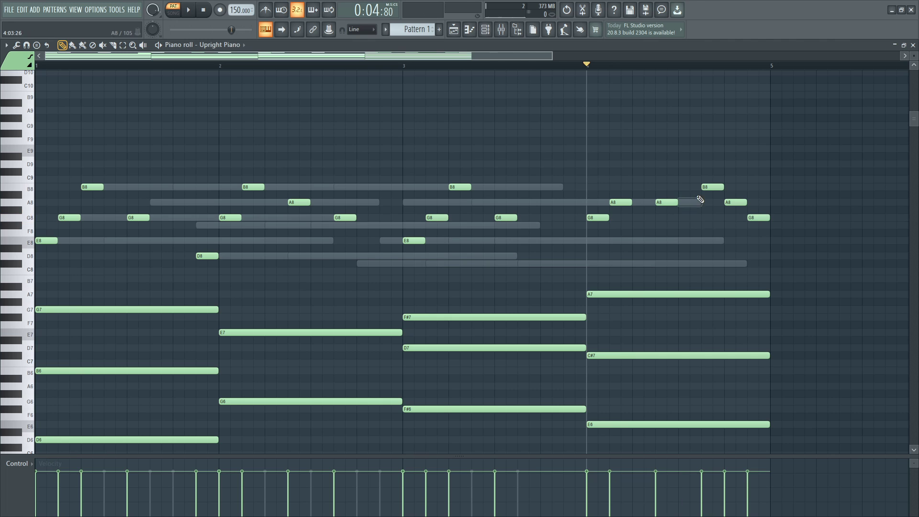
{"action": "left_click_drag", "start_coordinate": [711, 187], "coordinate": [745, 241]}
{"action": "left_click", "coordinate": [713, 202]}
{"action": "left_click", "coordinate": [756, 225]}
- Play the melody from the start and add a half-beat E8 on beat 4 of bar 3
{"action": "left_click_drag", "start_coordinate": [587, 70], "coordinate": [30, 98]}
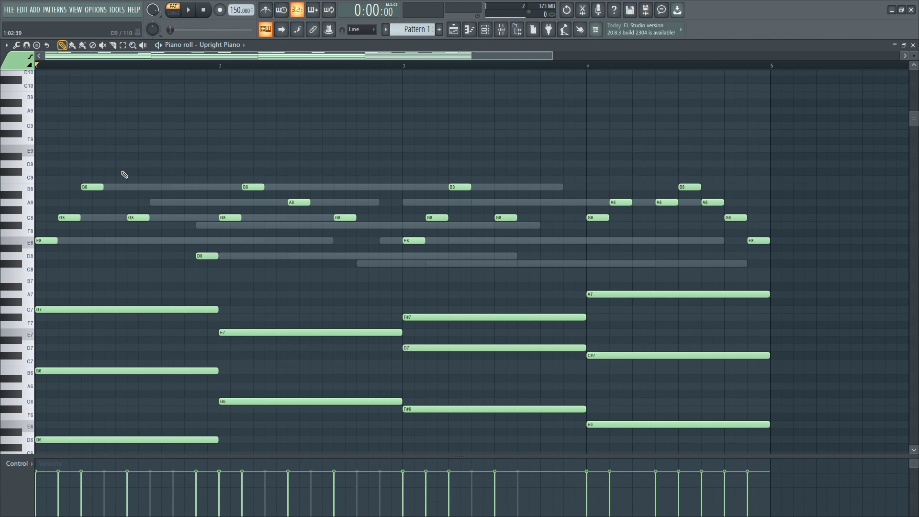
{"action": "key", "text": "space"}
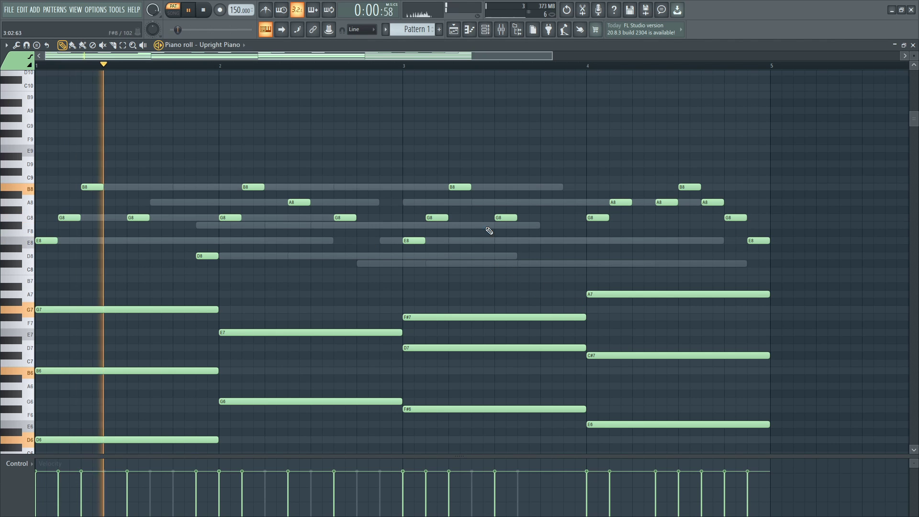
{"action": "left_click", "coordinate": [544, 241]}
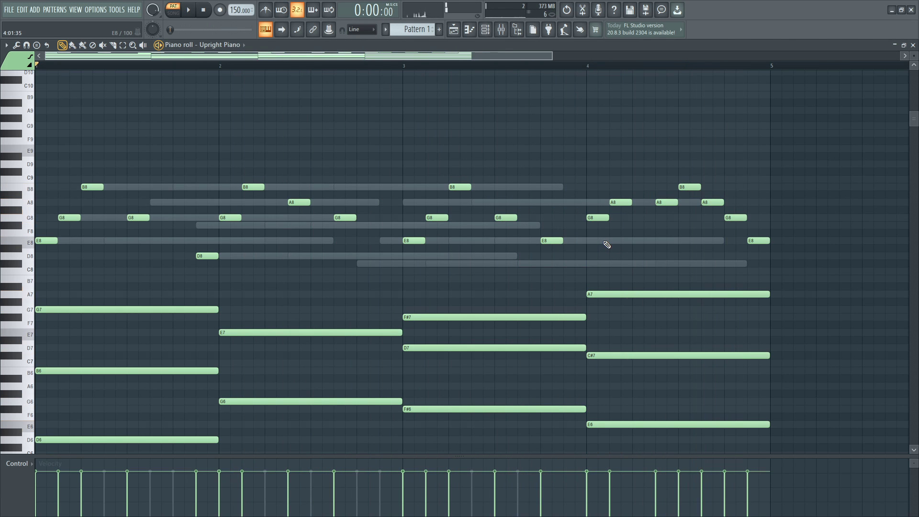
- Examine how the finished melody sits above the sustained chords across all four bars
{"action": "key", "text": "space"}
{"action": "scroll", "coordinate": [144, 318], "scroll_direction": "down", "scroll_amount": 3}
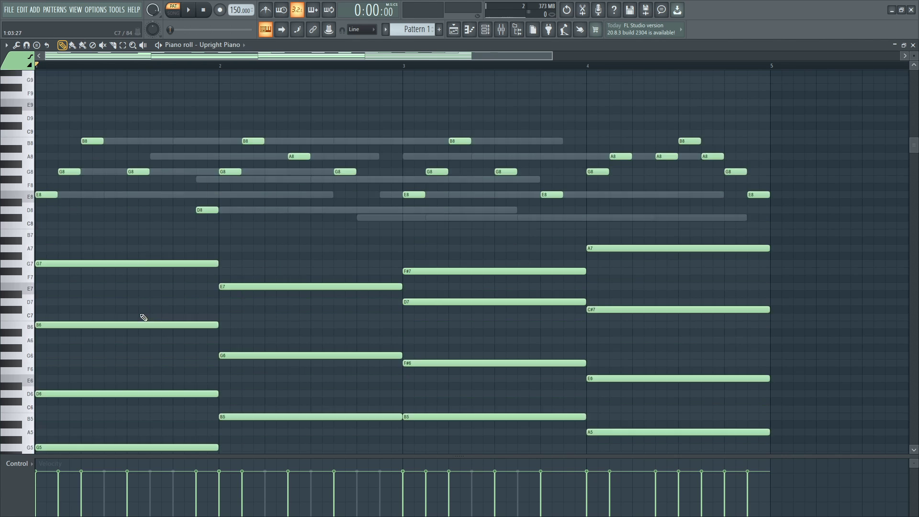
{"action": "scroll", "coordinate": [249, 368], "scroll_direction": "up", "scroll_amount": 3}
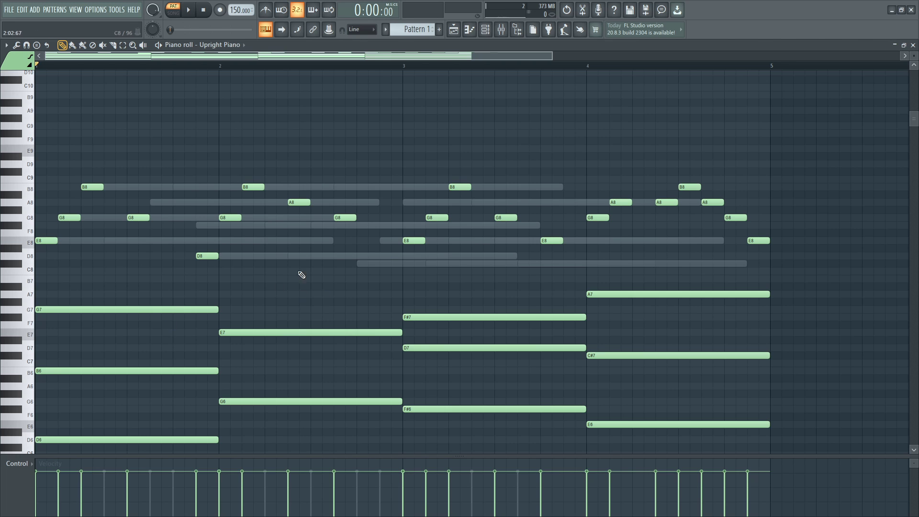
{"action": "scroll", "coordinate": [294, 335], "scroll_direction": "down", "scroll_amount": 1}
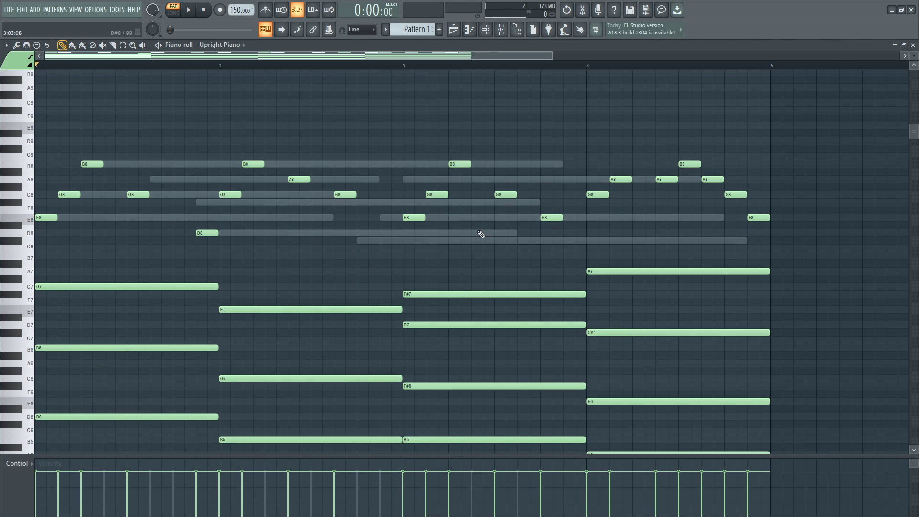
- Switch to the Select tool and compare the melody and ghosted arpeggio with the lower chord voicings in all four bars
{"action": "key", "text": "e"}
{"action": "left_click", "coordinate": [232, 45]}
{"action": "scroll", "coordinate": [173, 119], "scroll_direction": "up", "scroll_amount": 1}
{"action": "scroll", "coordinate": [264, 171], "scroll_direction": "down", "scroll_amount": 1}
{"action": "scroll", "coordinate": [222, 210], "scroll_direction": "down", "scroll_amount": 3}
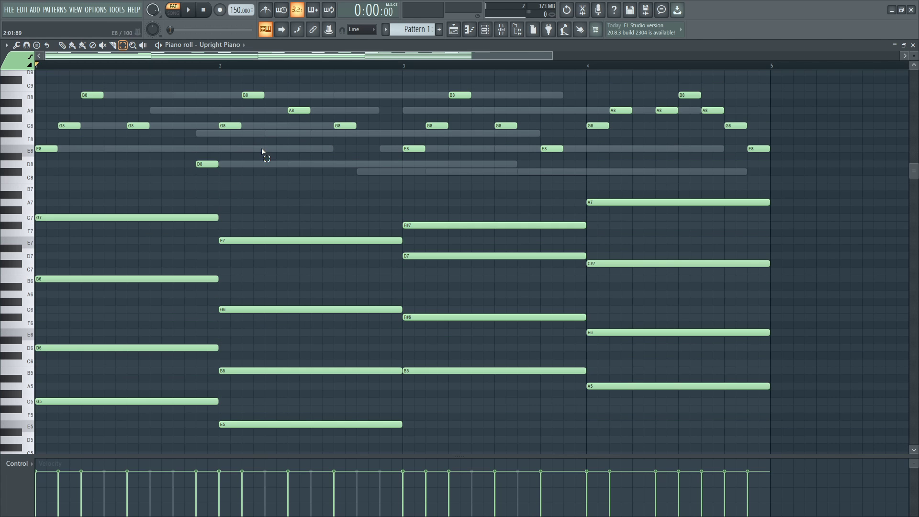
{"action": "scroll", "coordinate": [329, 359], "scroll_direction": "up", "scroll_amount": 3}
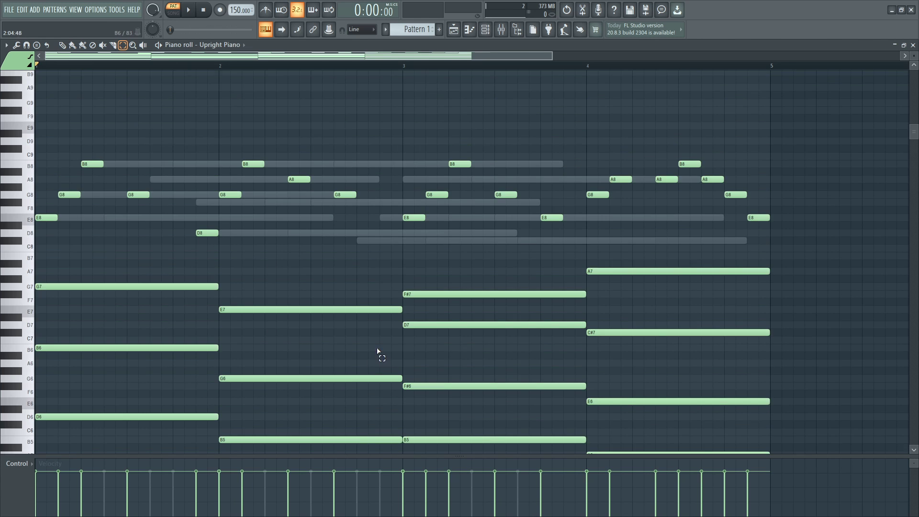
{"action": "scroll", "coordinate": [343, 226], "scroll_direction": "down", "scroll_amount": 2}
{"action": "scroll", "coordinate": [212, 152], "scroll_direction": "down", "scroll_amount": 3}
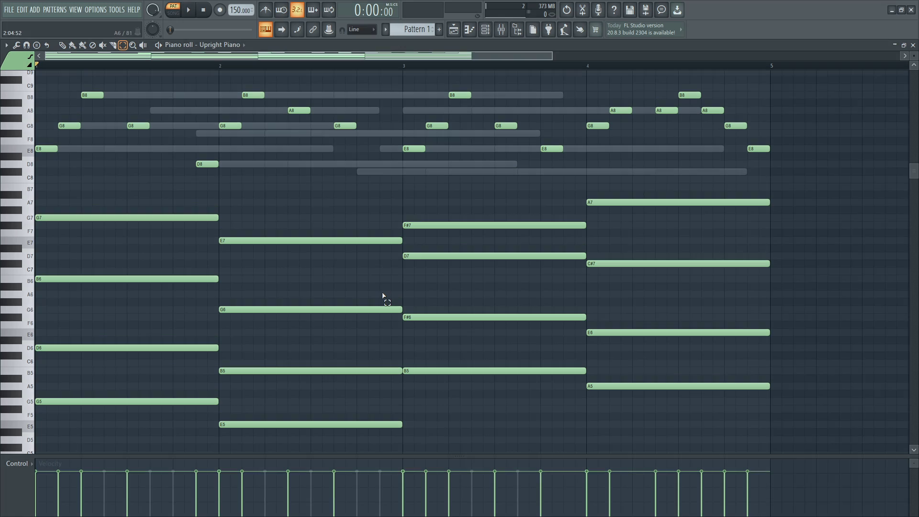